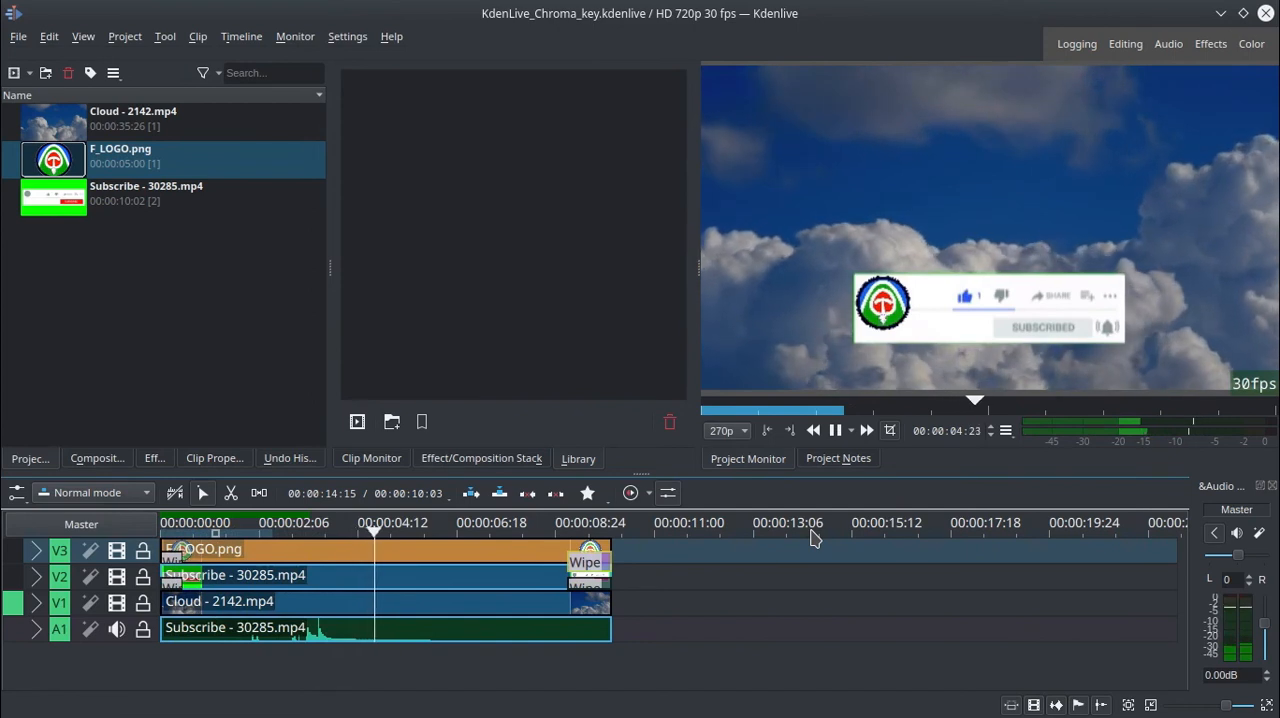
Play the timeline to preview the finished subscribe overlay and logo on the cloud background.
key(space)
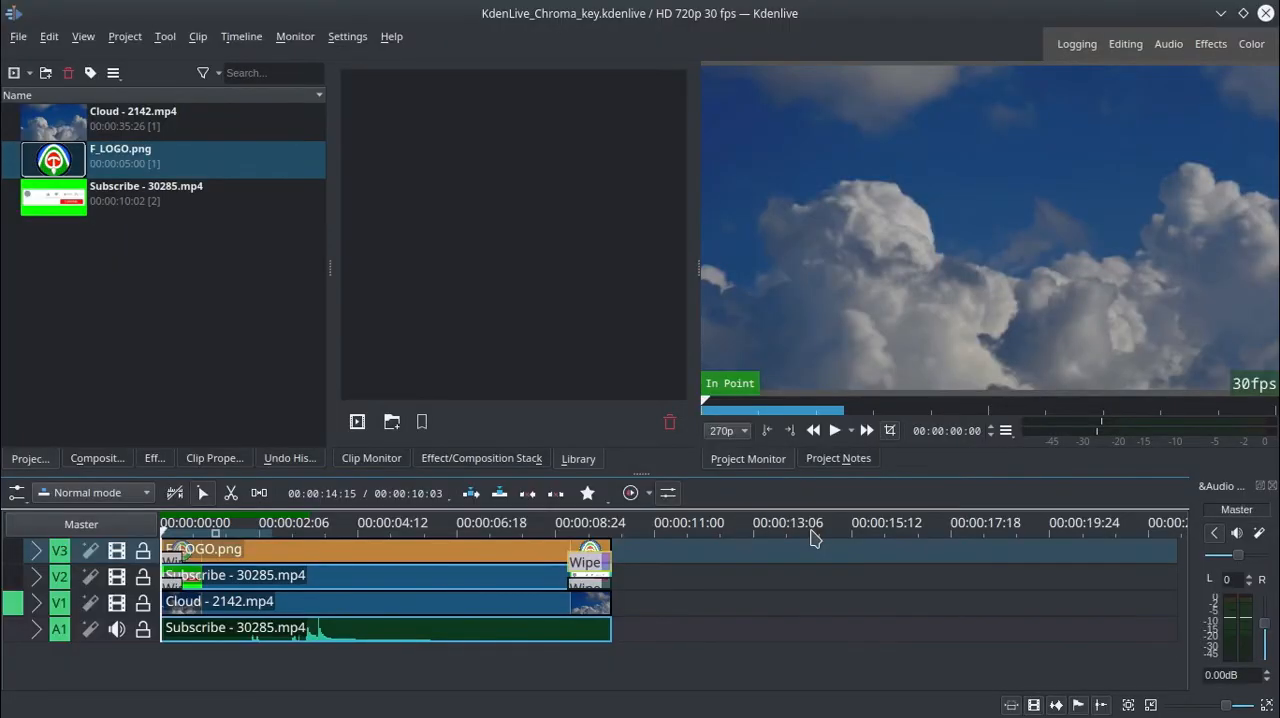
key(space)
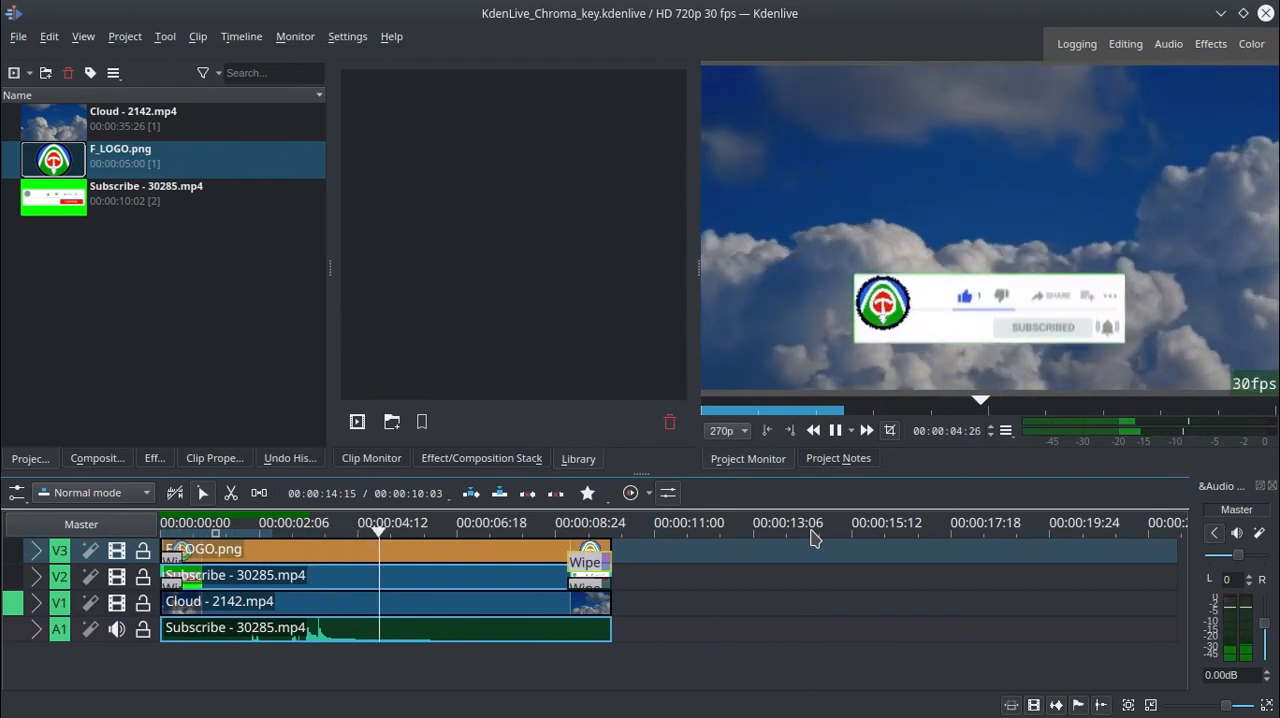
key(space)
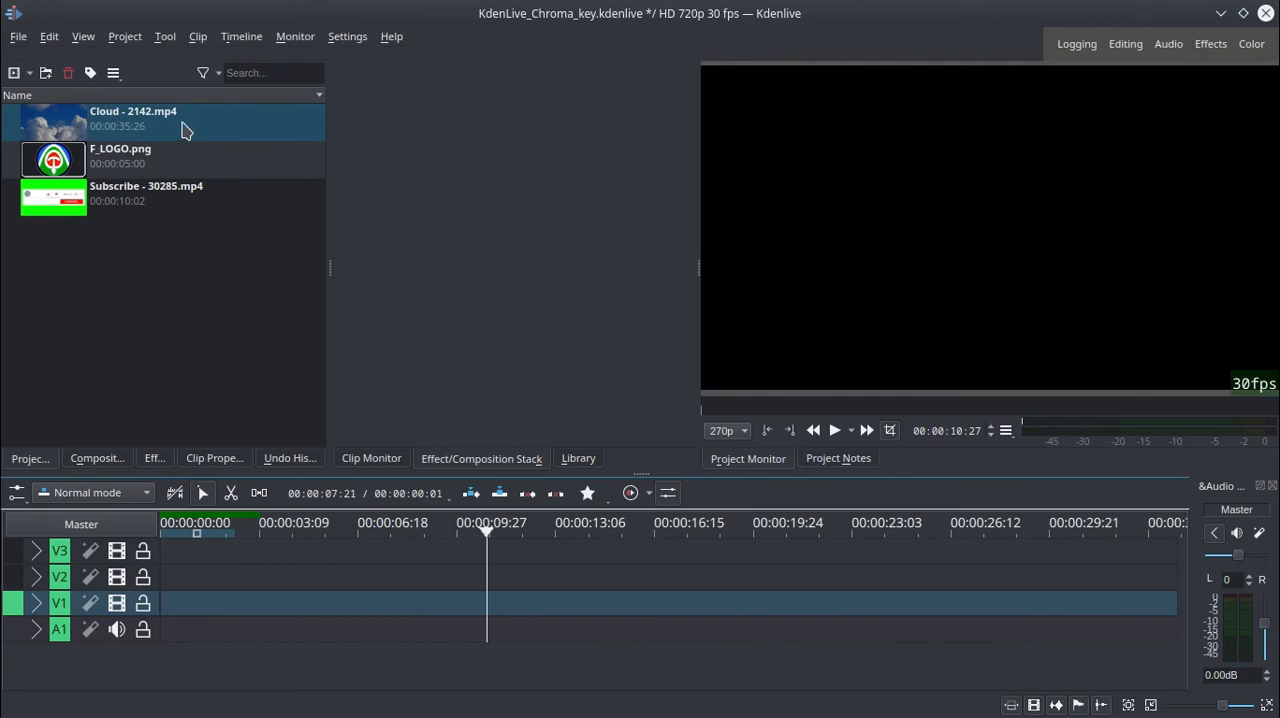
Place Cloud - 2142.mp4 at the start of track V1 and set its duration to 00:00:15:26.
drag(183, 125, 189, 604)
drag(320, 605, 236, 609)
right_click(244, 612)
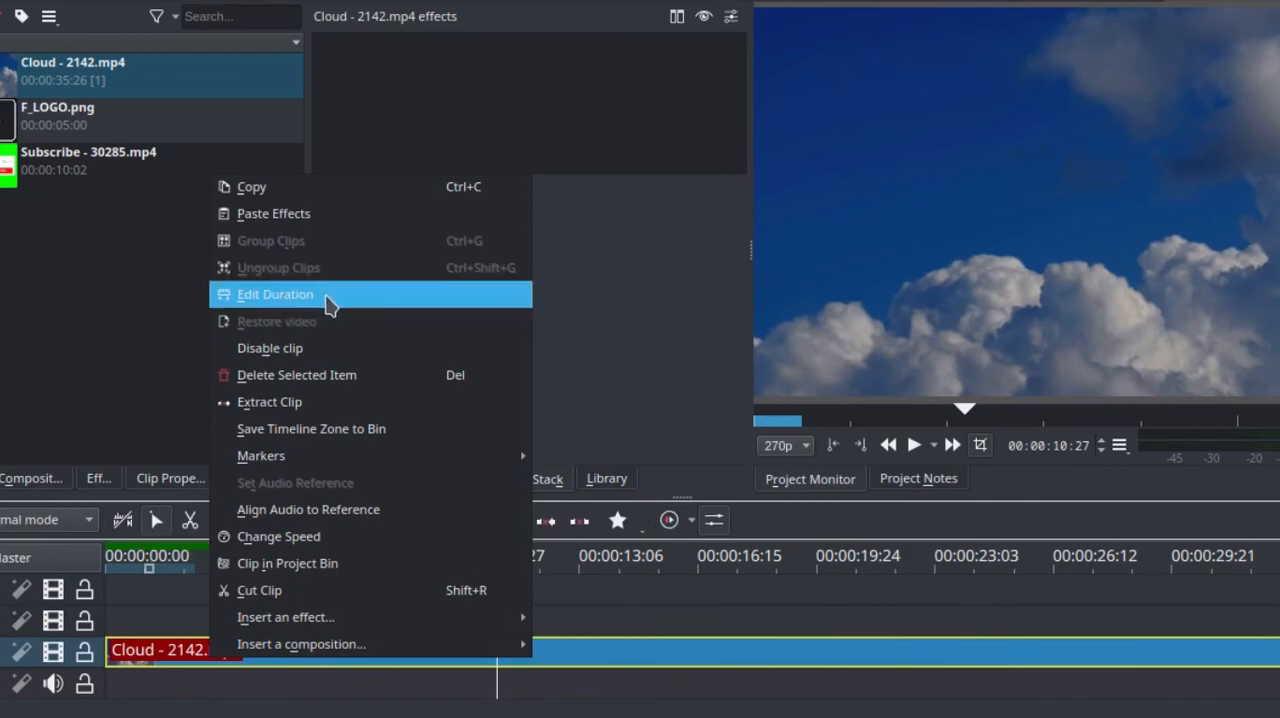
click(378, 304)
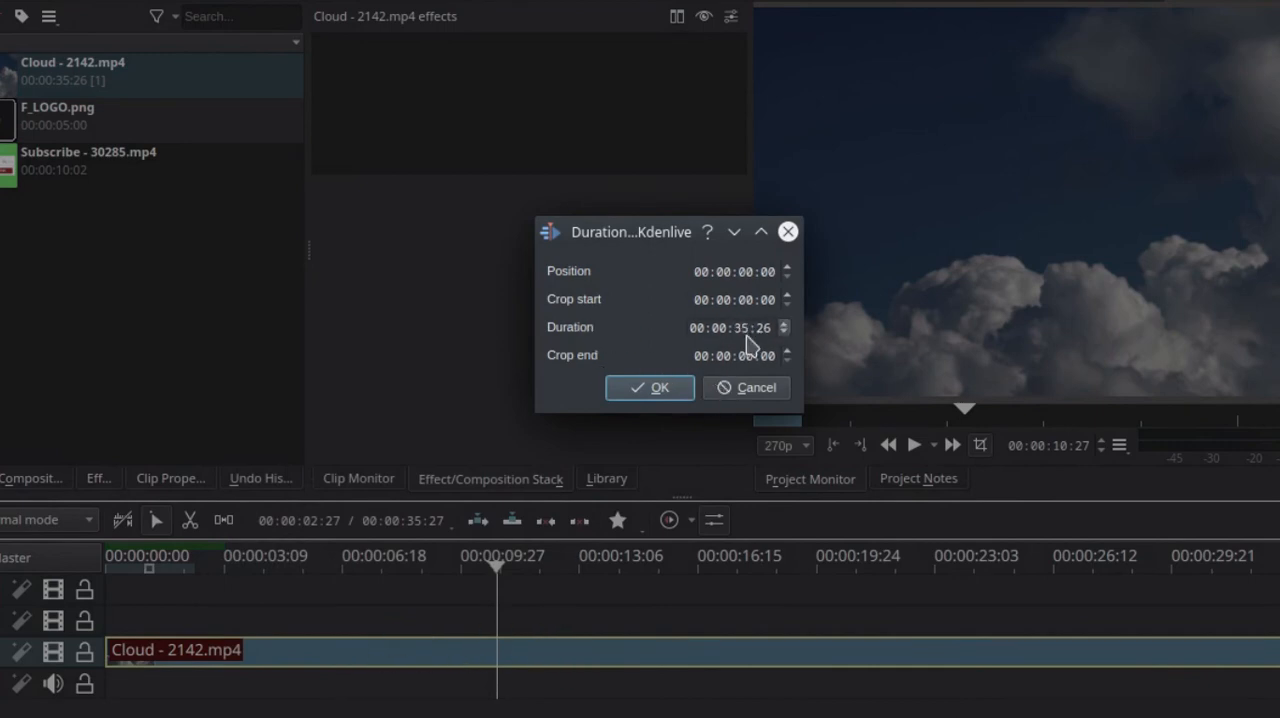
click(738, 328)
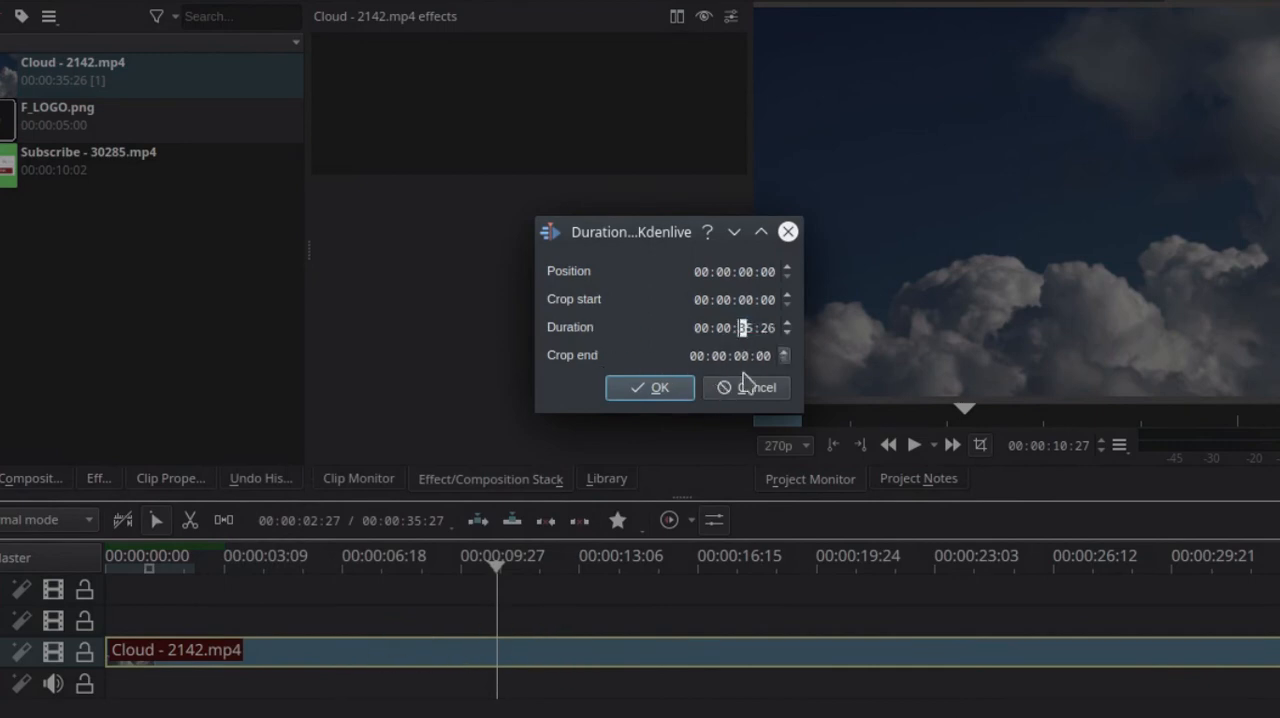
text(15)
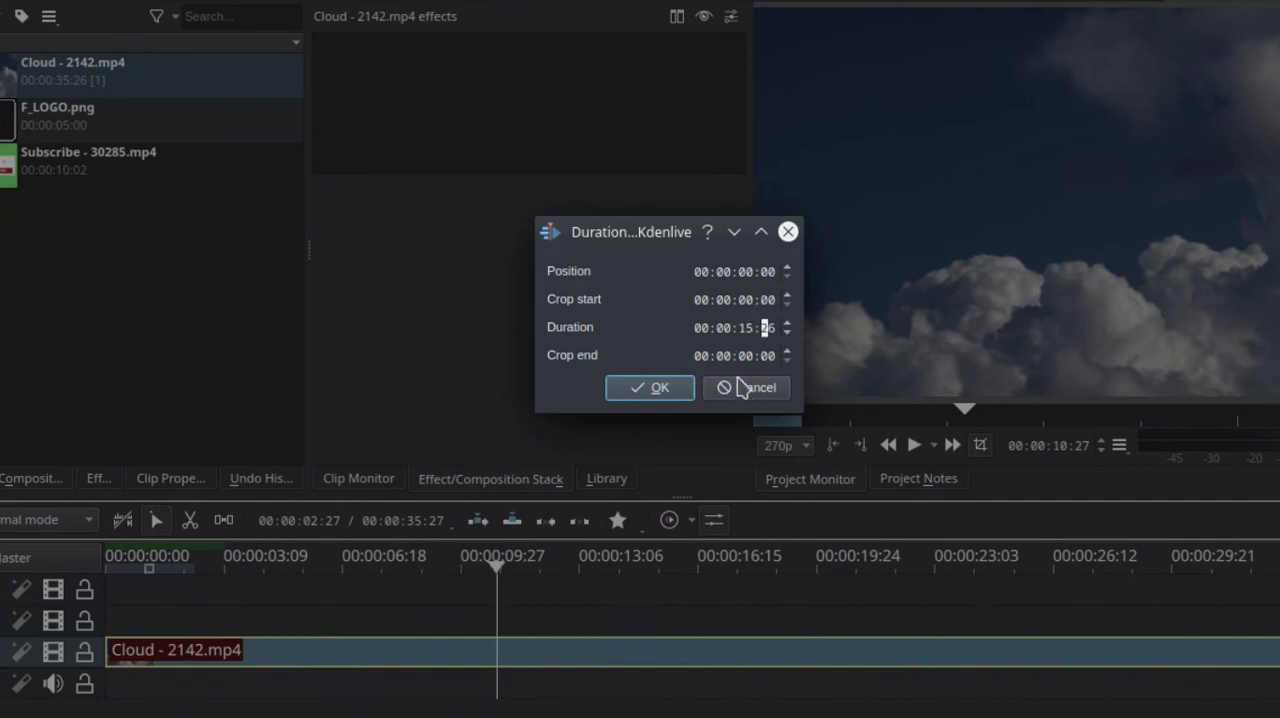
click(666, 390)
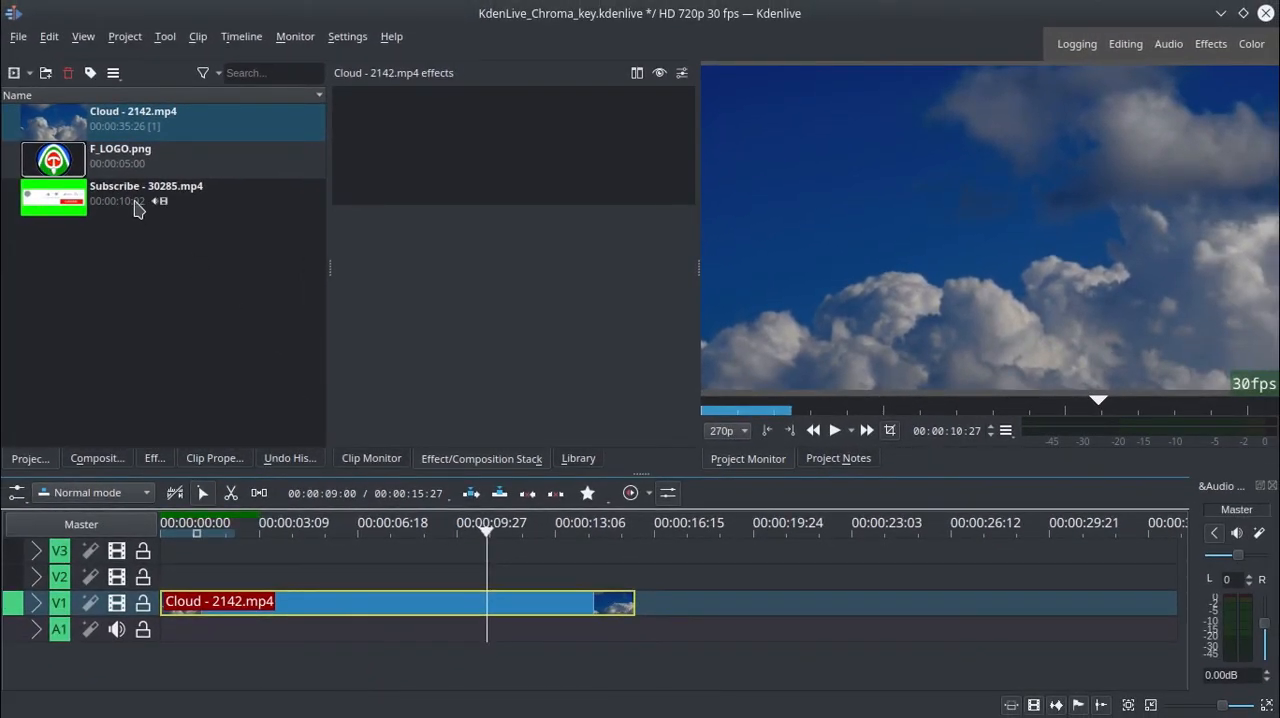
Add Subscribe - 30285.mp4 after the Cloud clip, ungroup its video and audio, and move the video part up to track V2.
drag(137, 207, 681, 592)
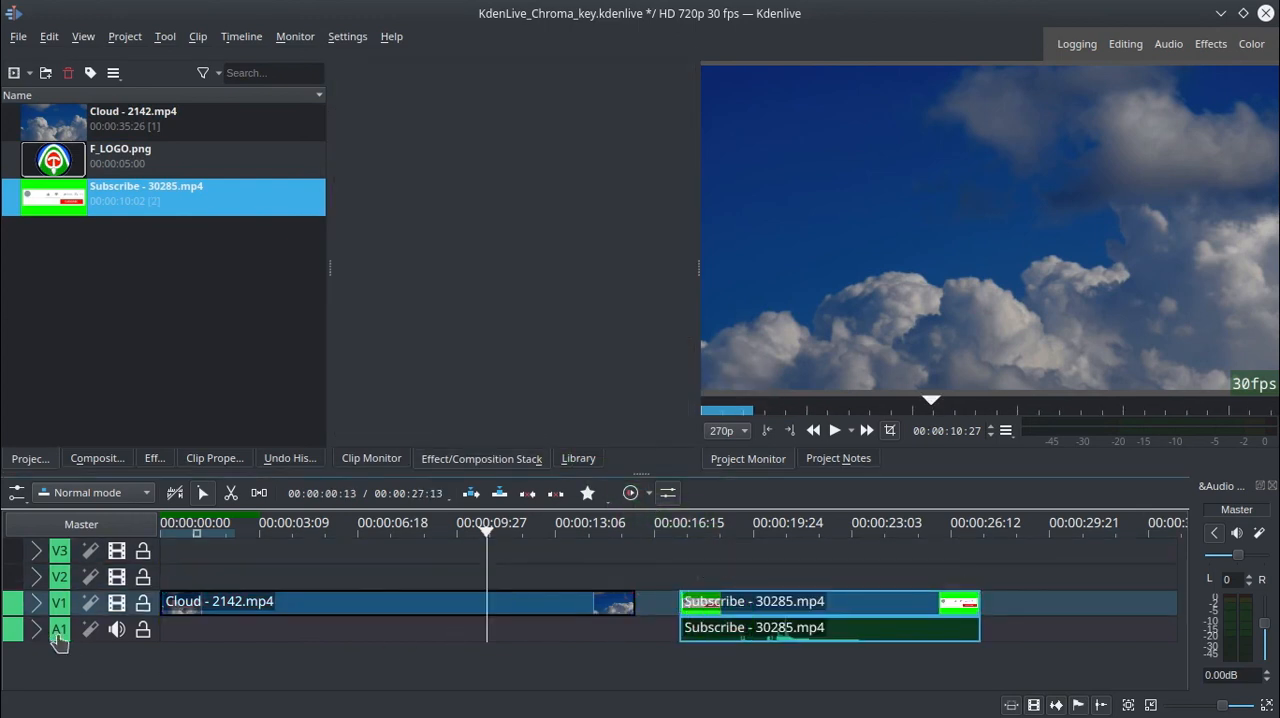
click(720, 620)
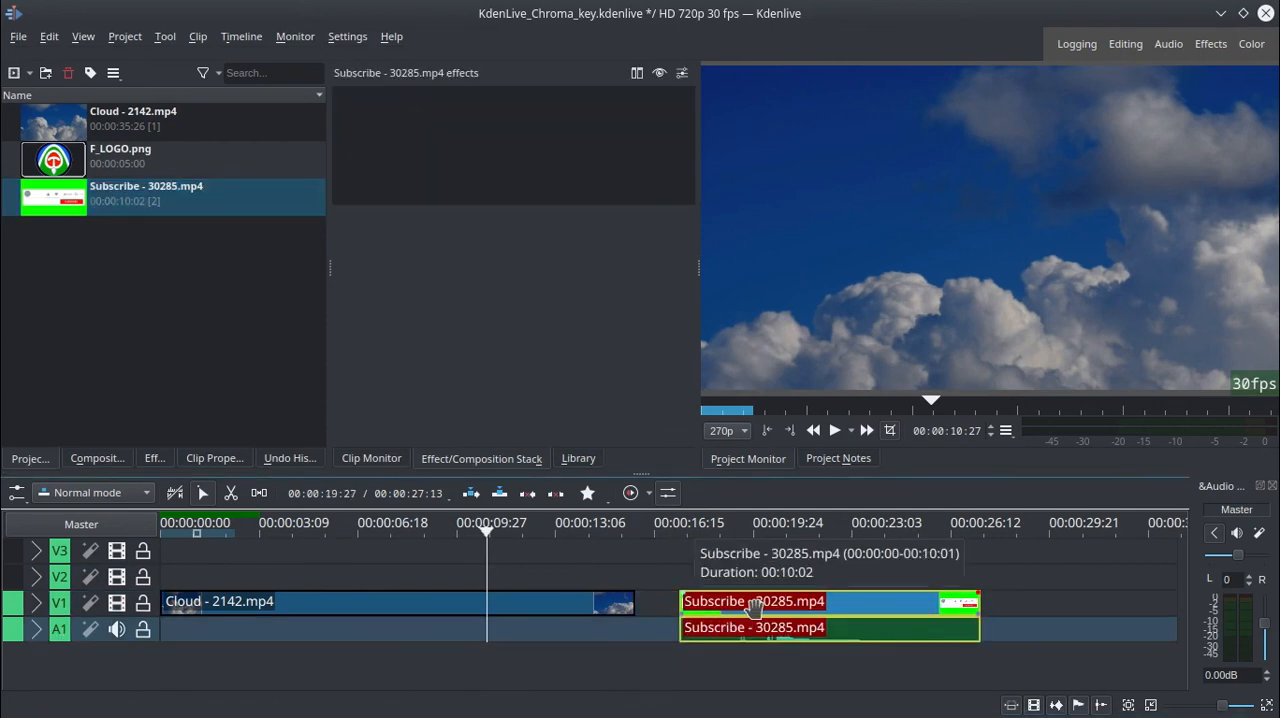
right_click(755, 607)
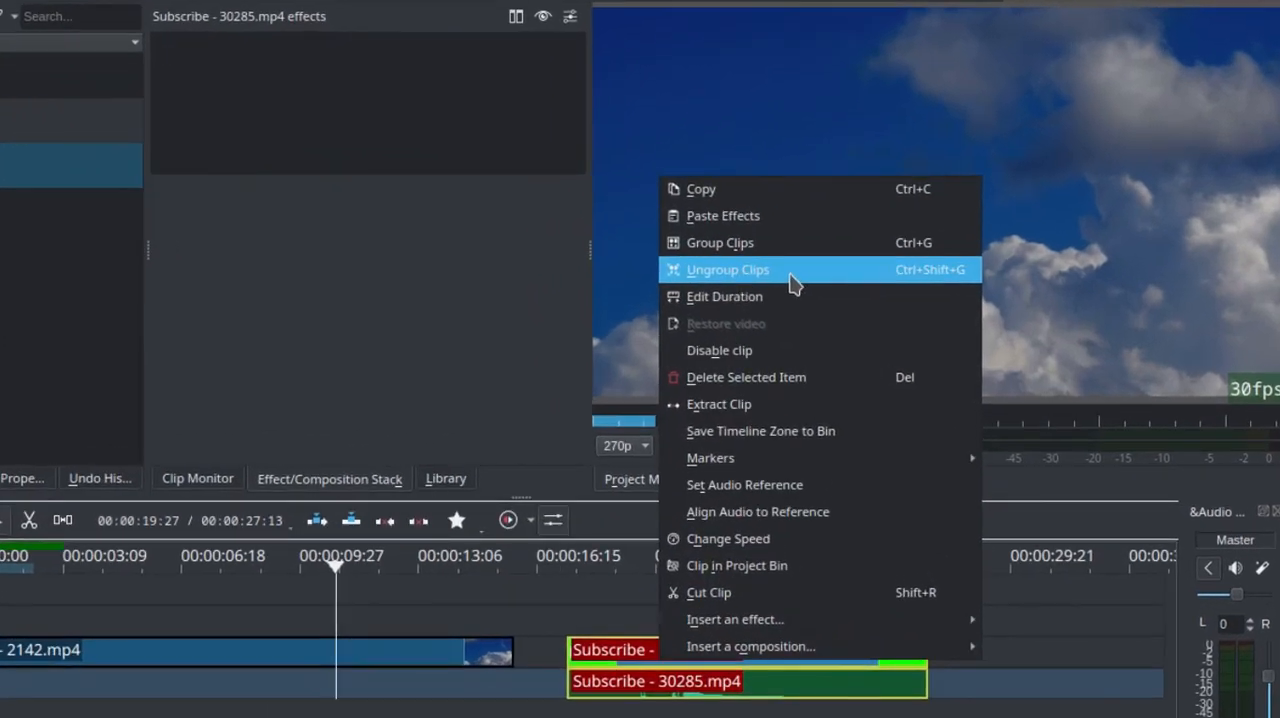
click(791, 283)
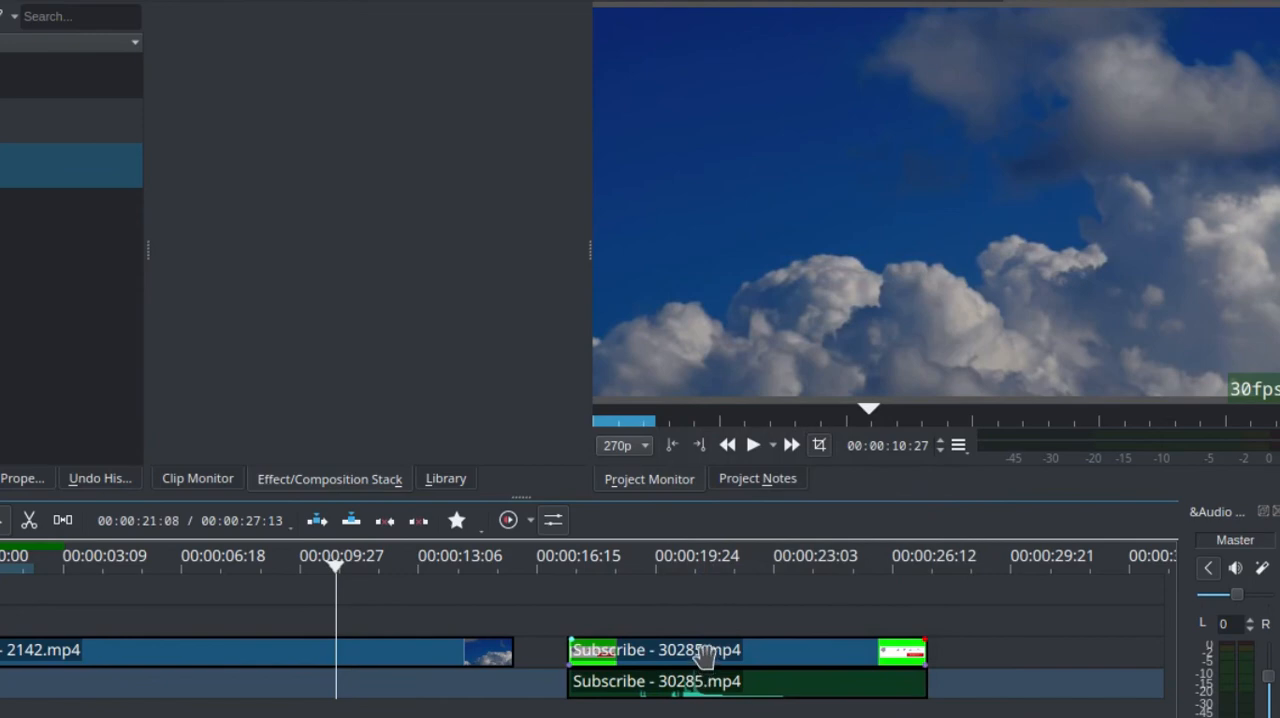
click(705, 652)
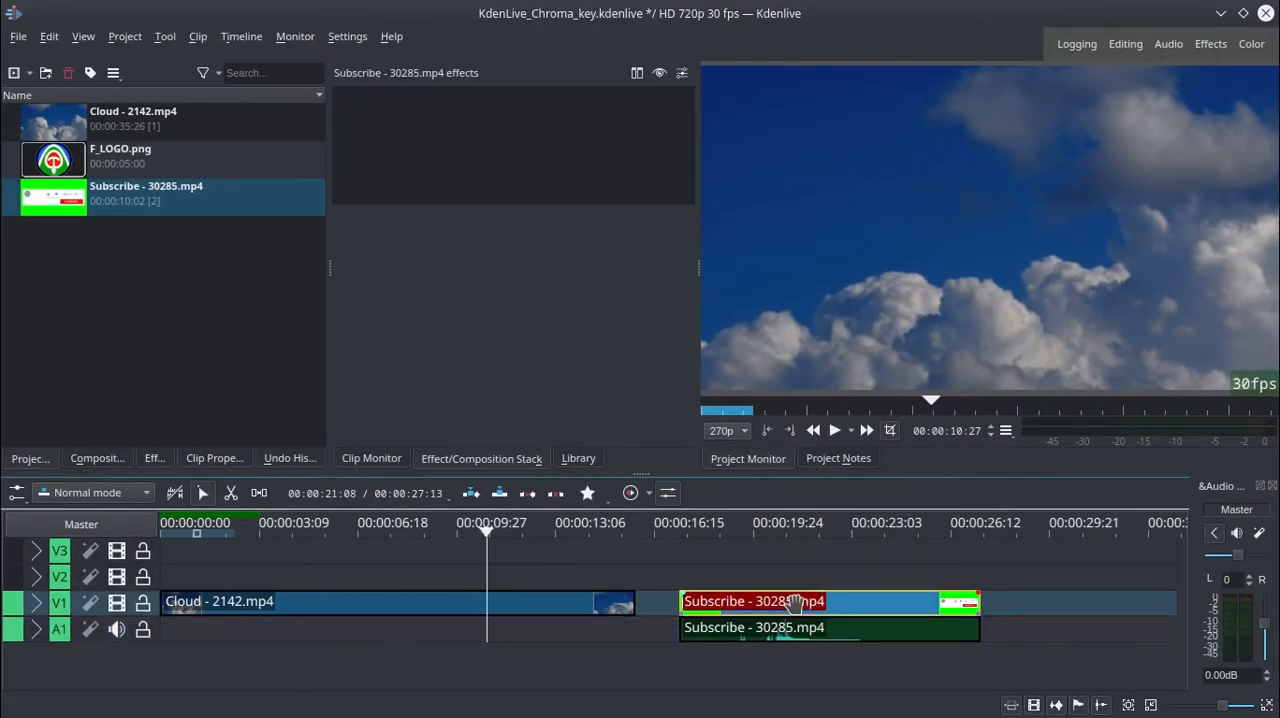
drag(793, 603, 793, 582)
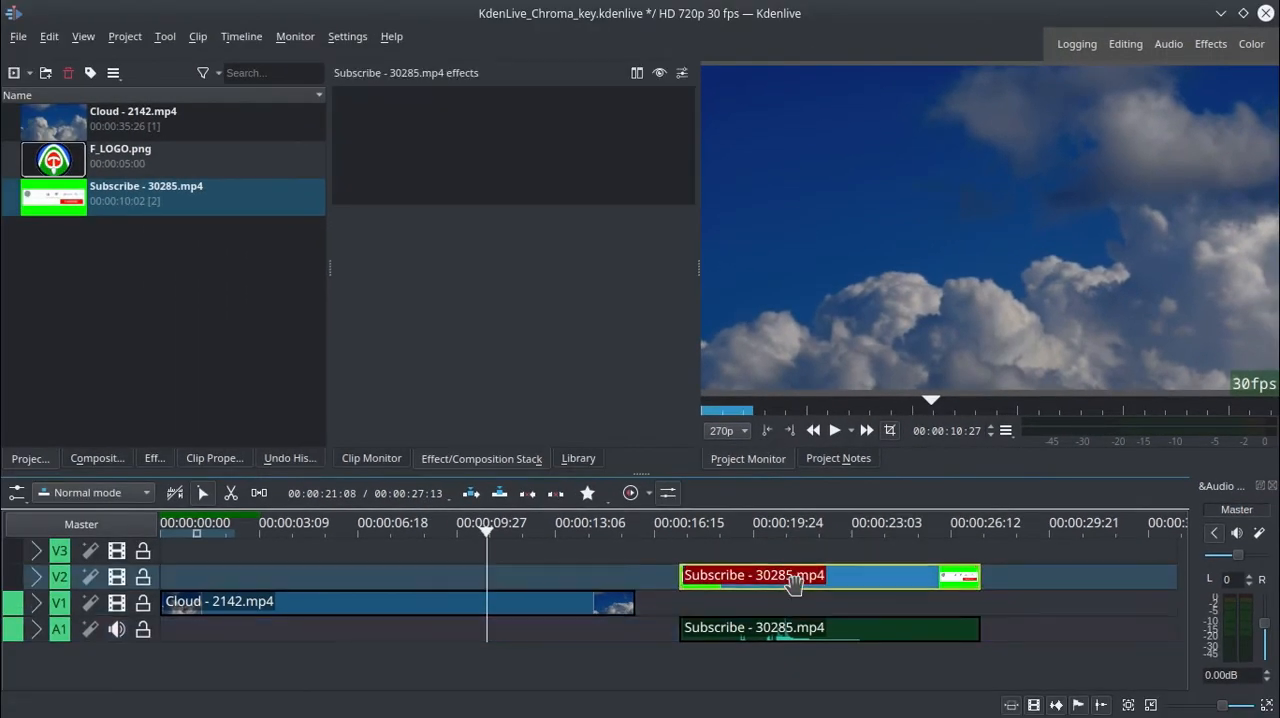
Group the Subscribe clip's video and audio parts again and move them to the start of the timeline.
click(812, 634)
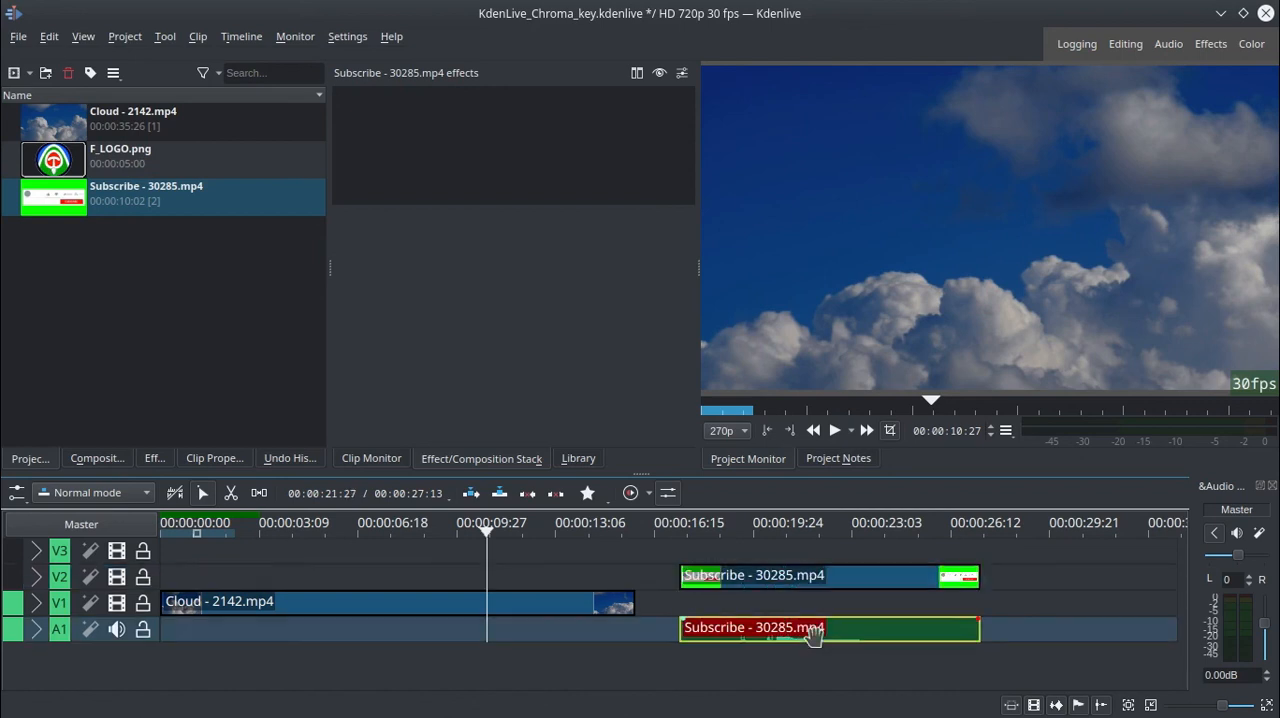
click(820, 580)
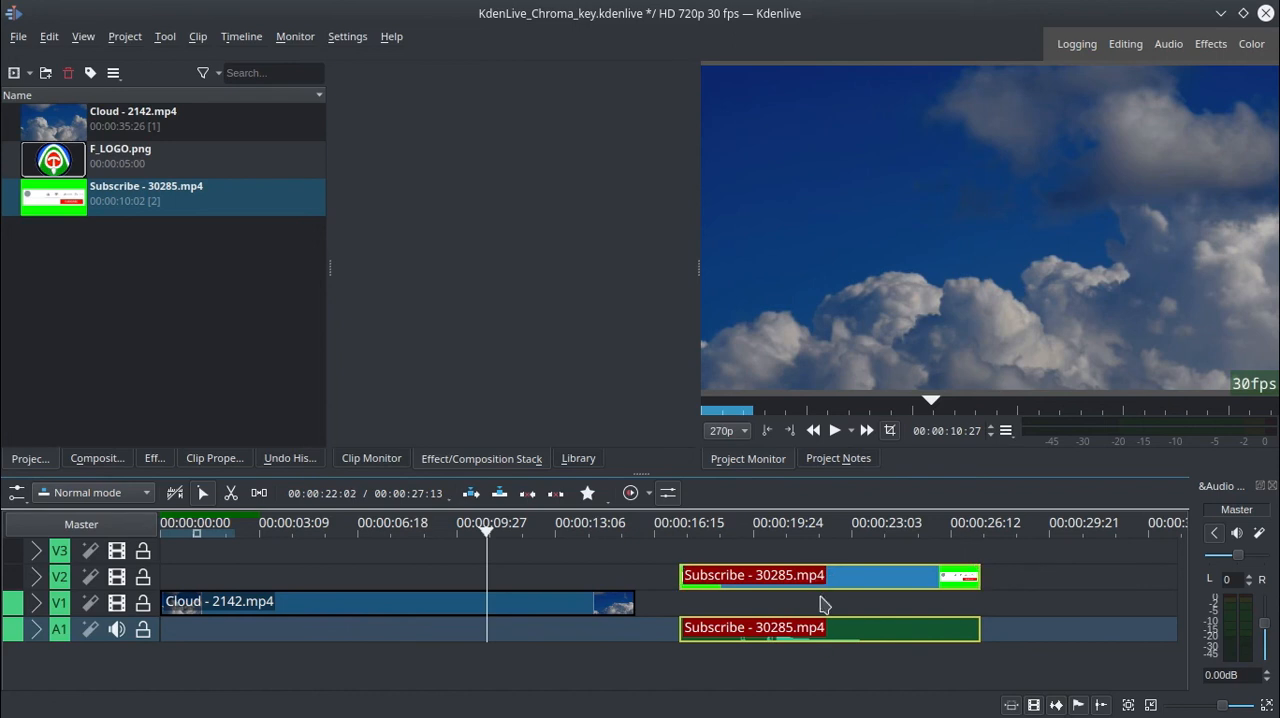
right_click(817, 580)
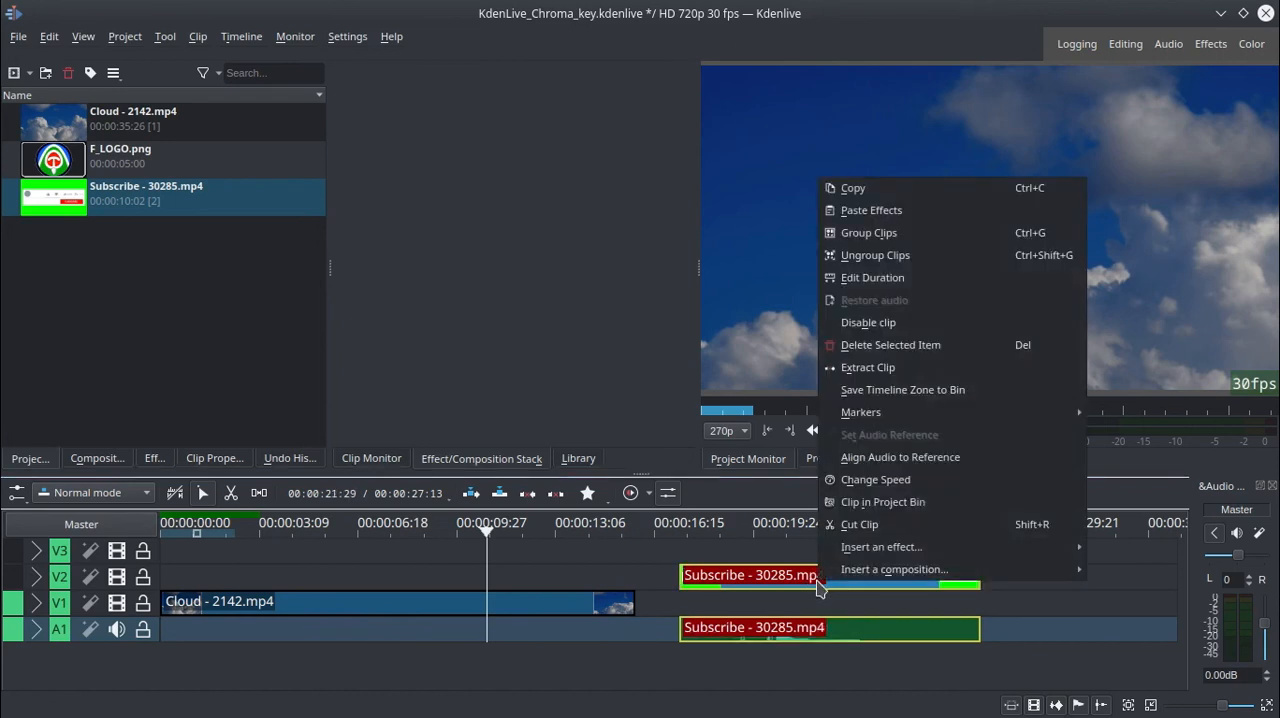
click(903, 232)
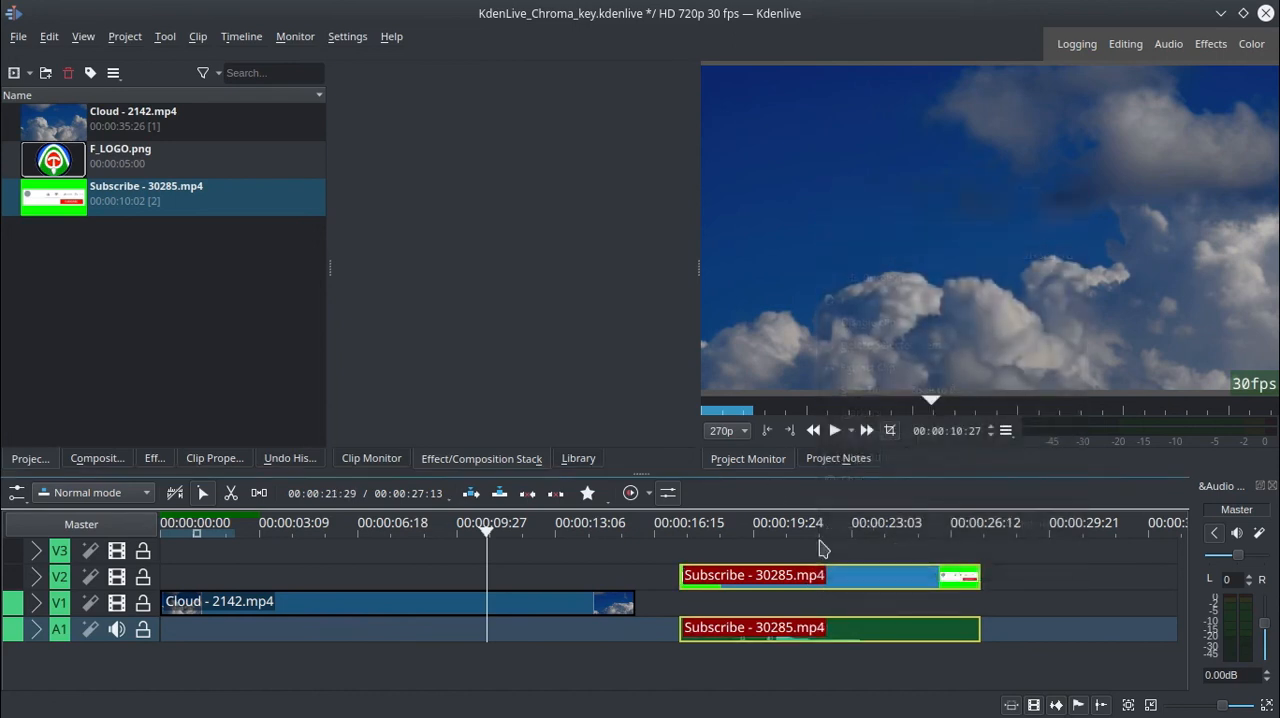
click(862, 580)
drag(868, 580, 225, 578)
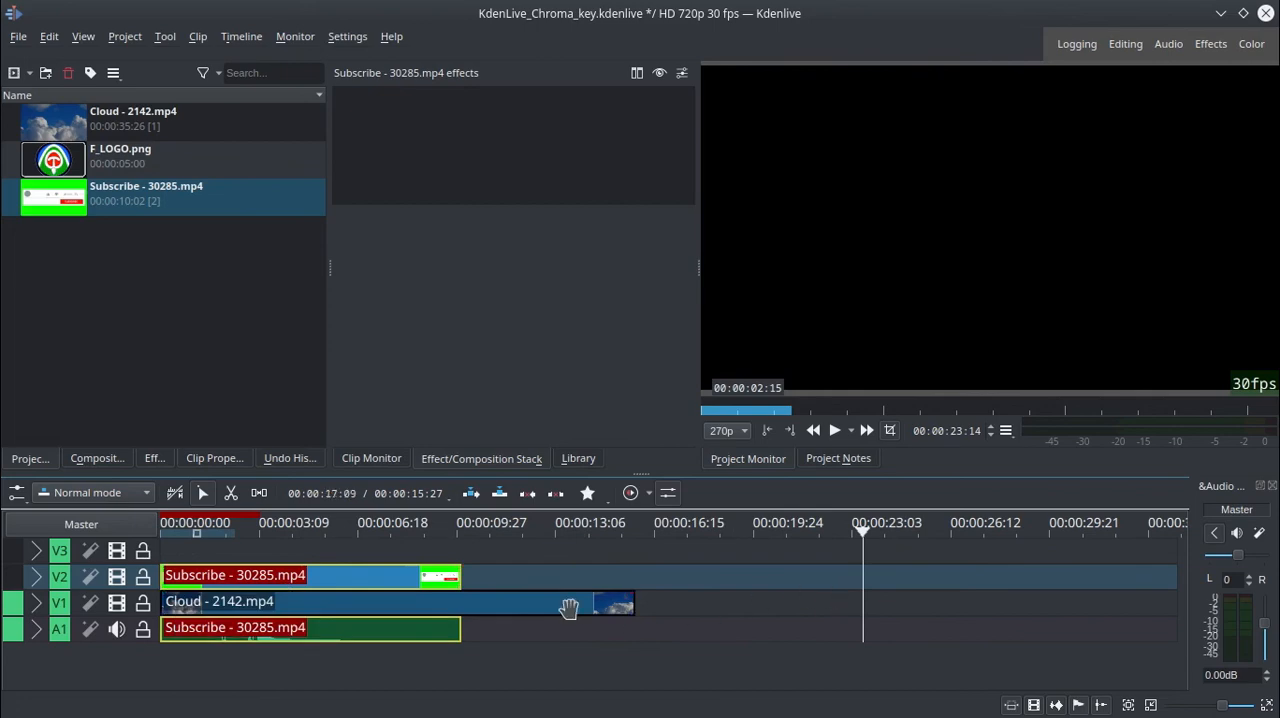
Cut the Cloud clip on V1 at the end of the Subscribe clip and delete the part beyond the cut.
drag(325, 553, 439, 549)
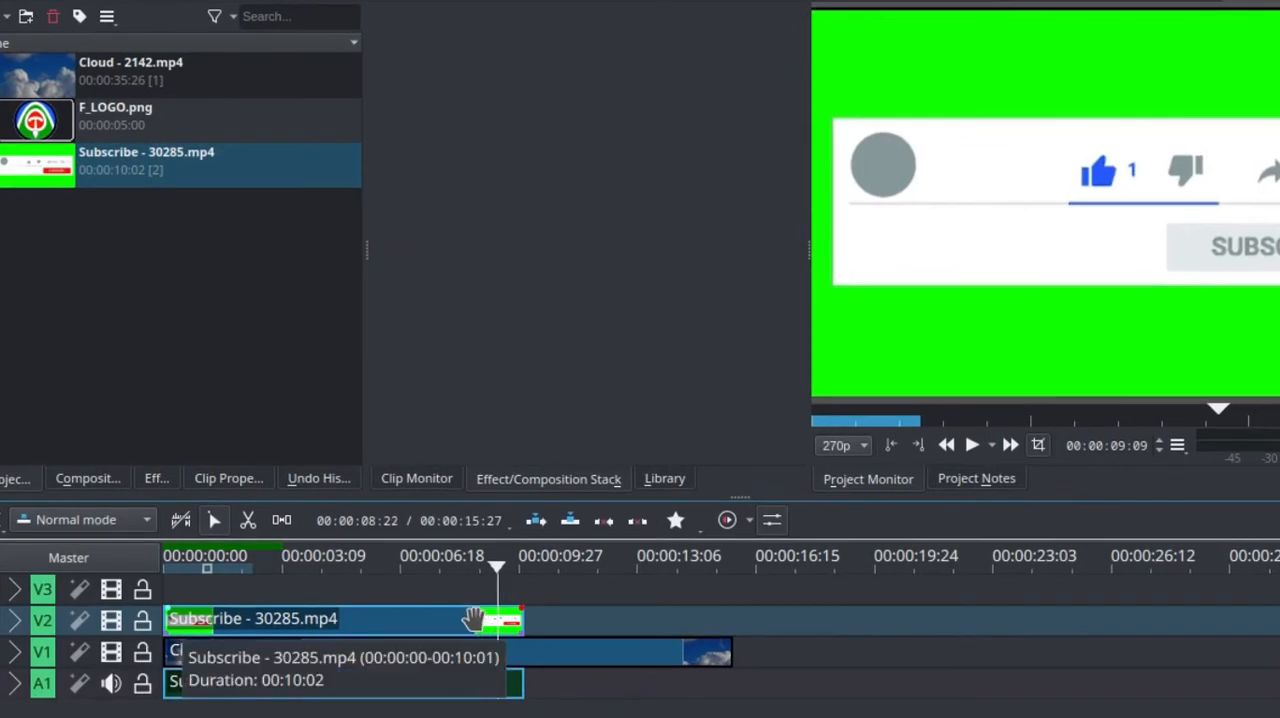
click(472, 622)
key(End)
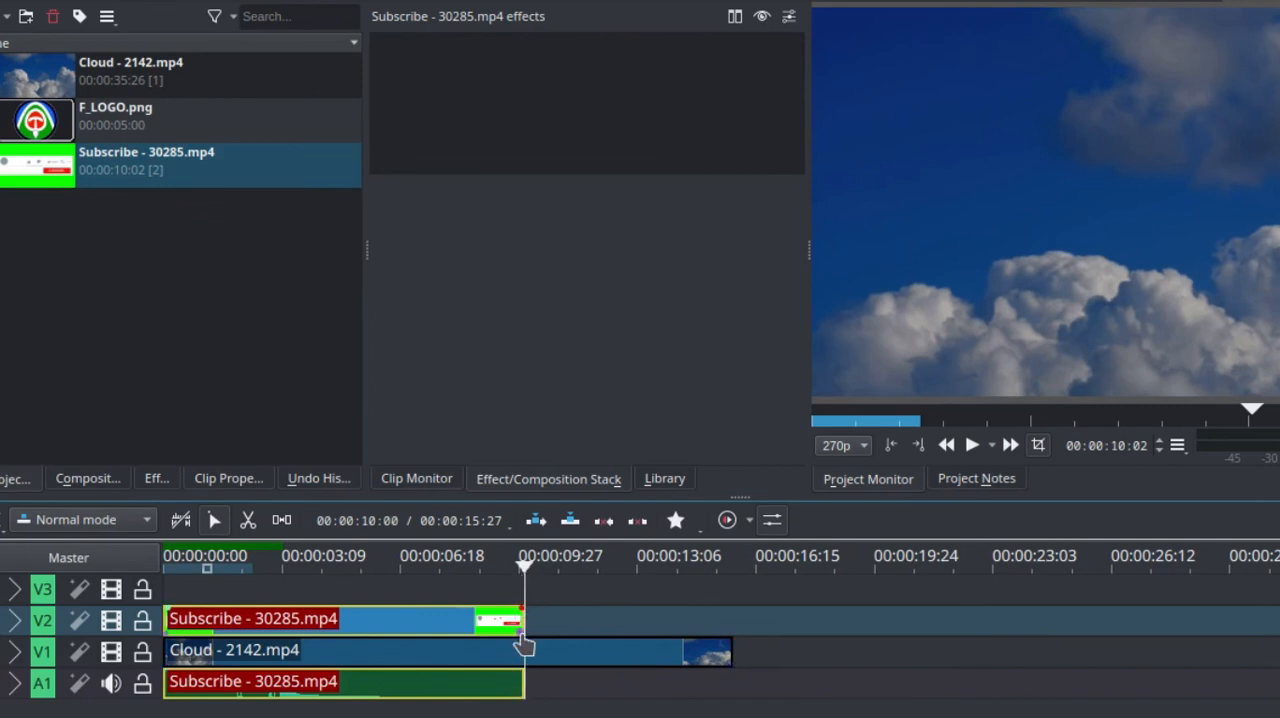
click(596, 651)
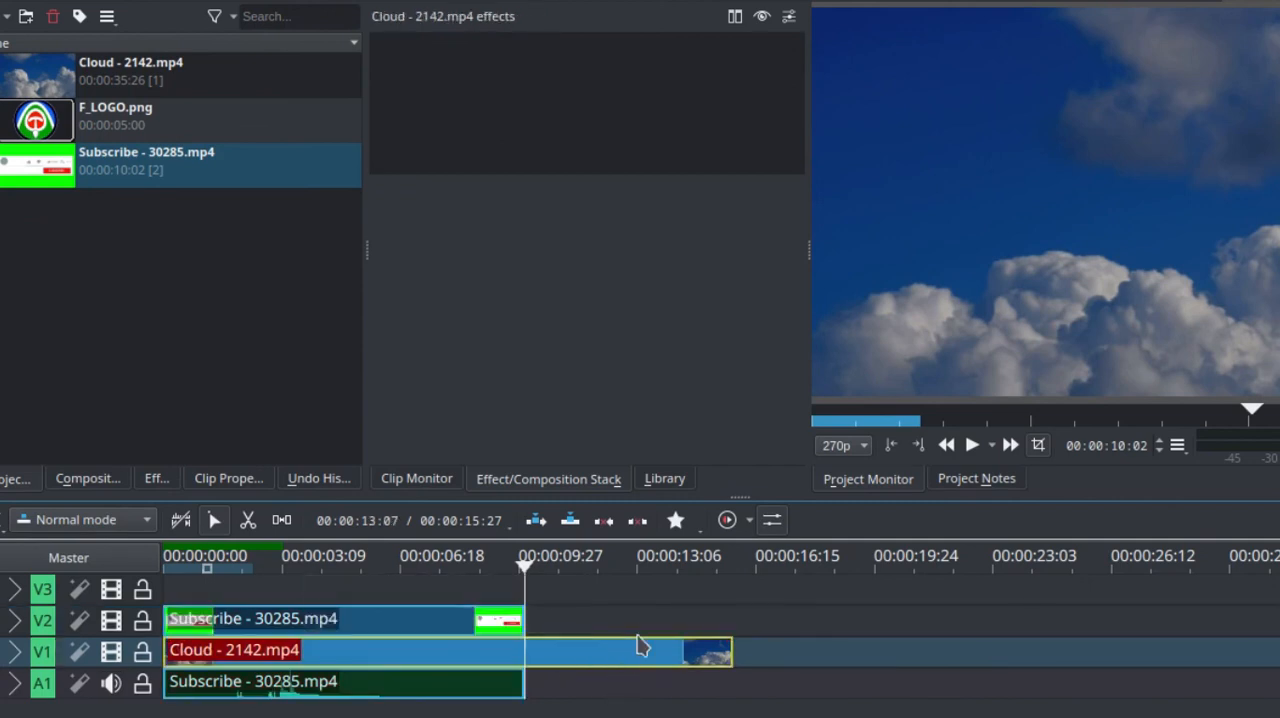
right_click(631, 651)
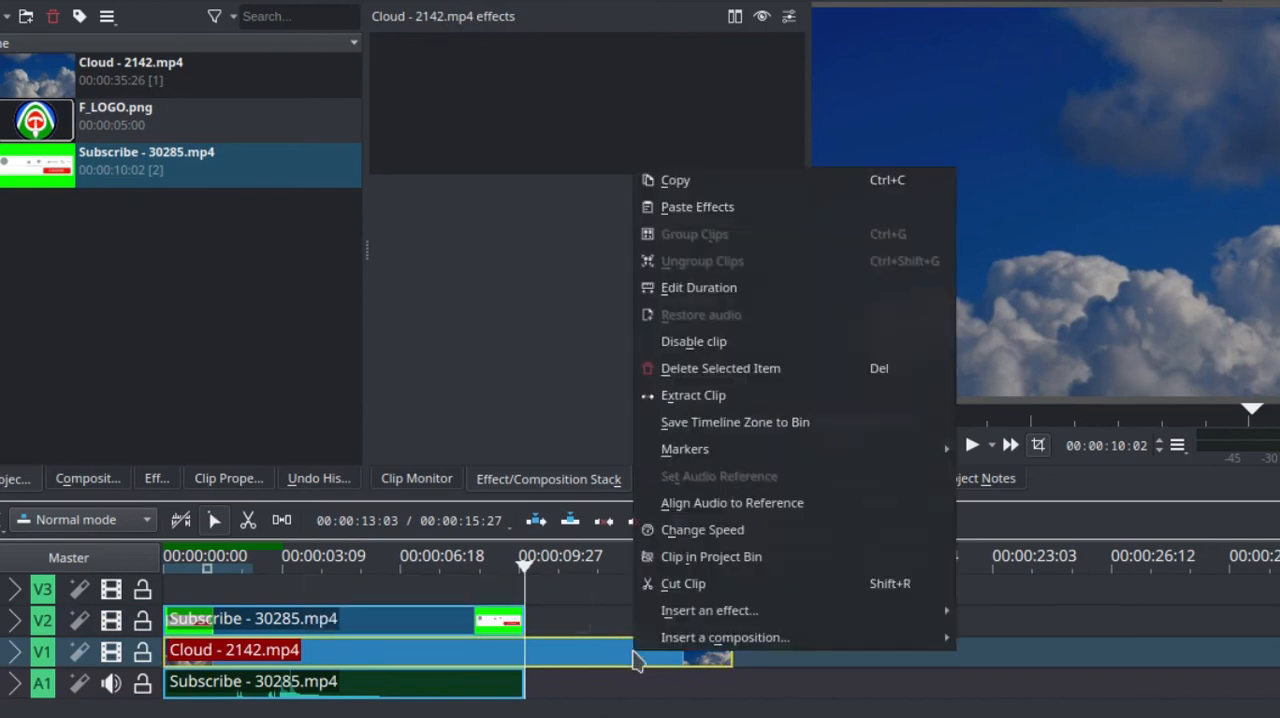
click(686, 596)
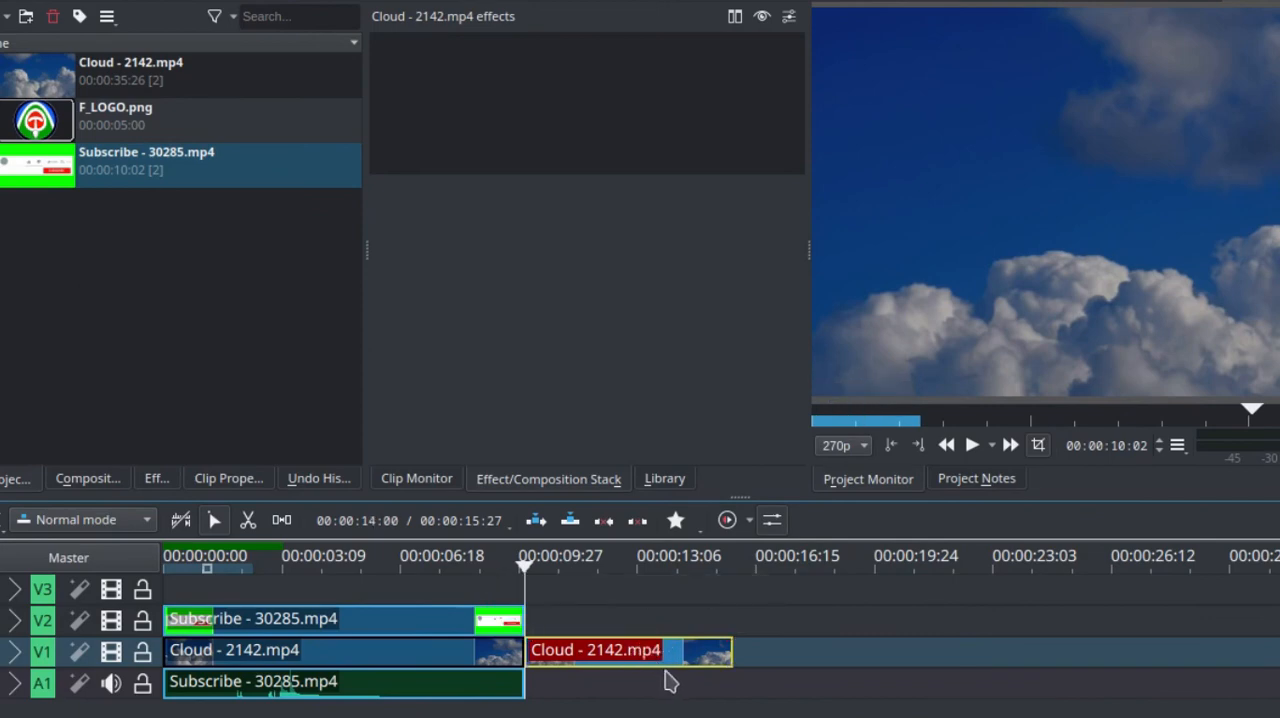
key(Delete)
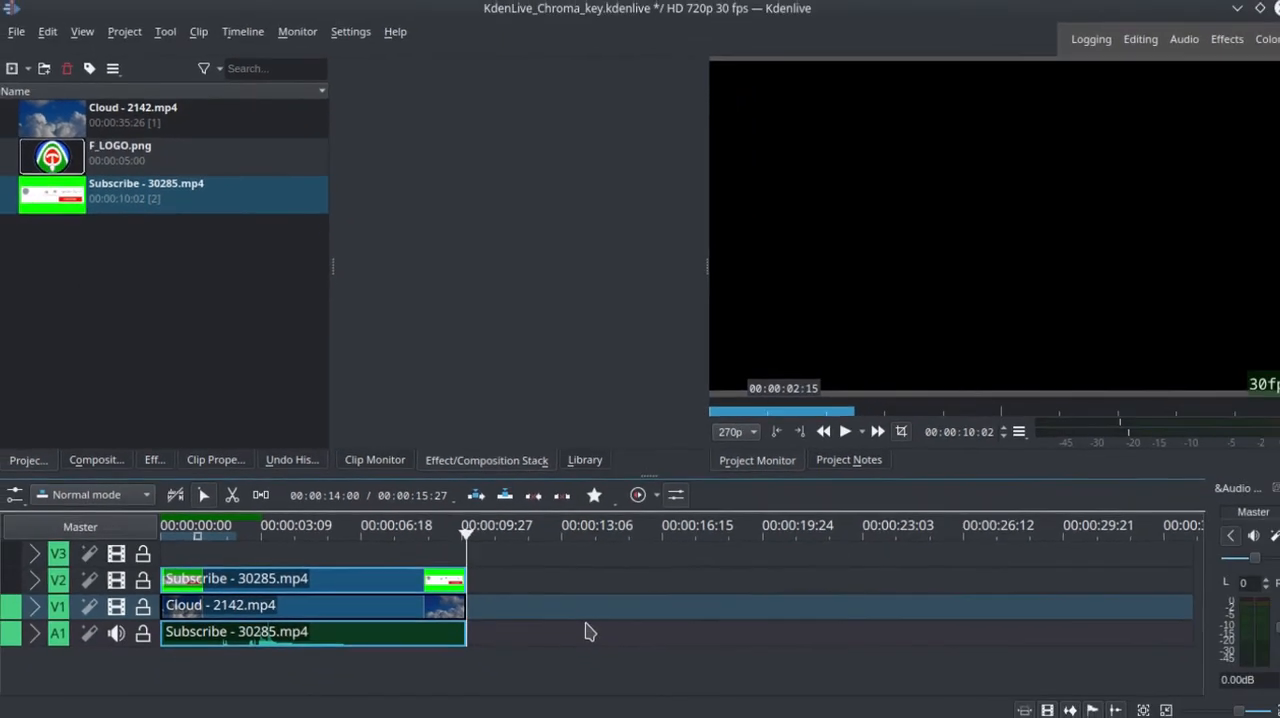
Add F_LOGO.png at the start of track V3 and extend it to the end of the Subscribe clip.
drag(441, 539, 236, 538)
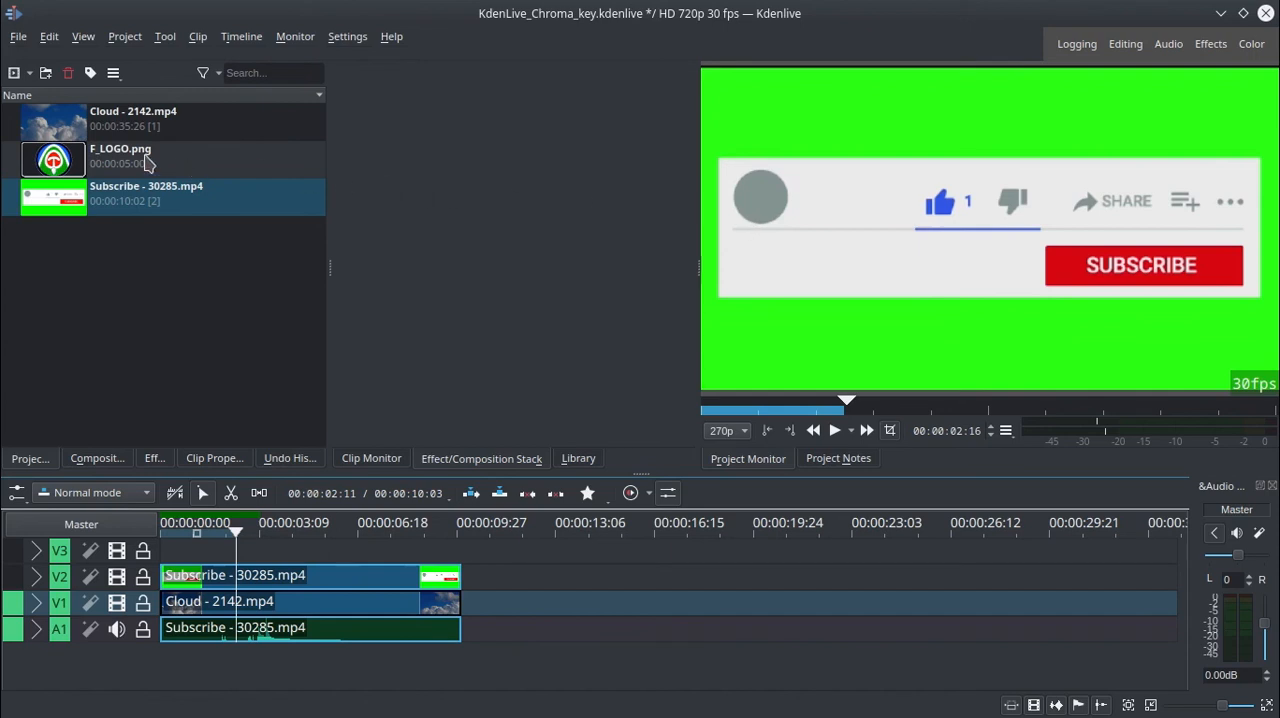
drag(147, 163, 222, 555)
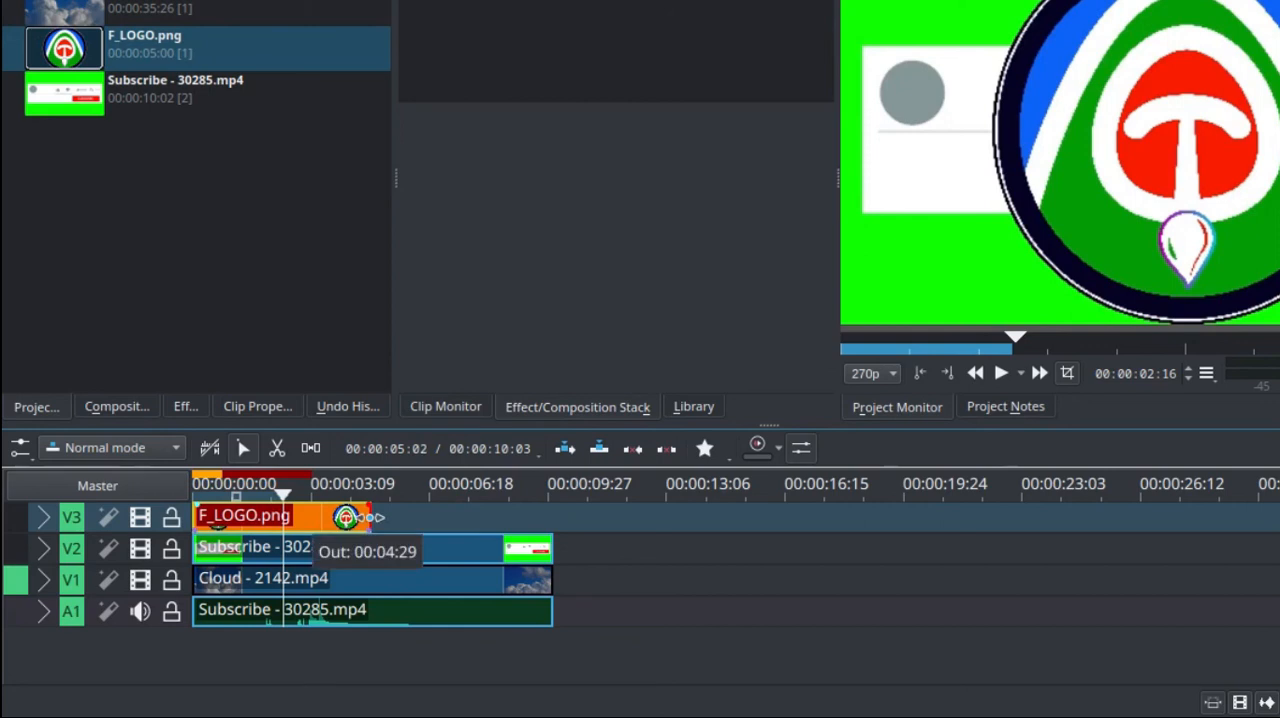
drag(366, 517, 553, 518)
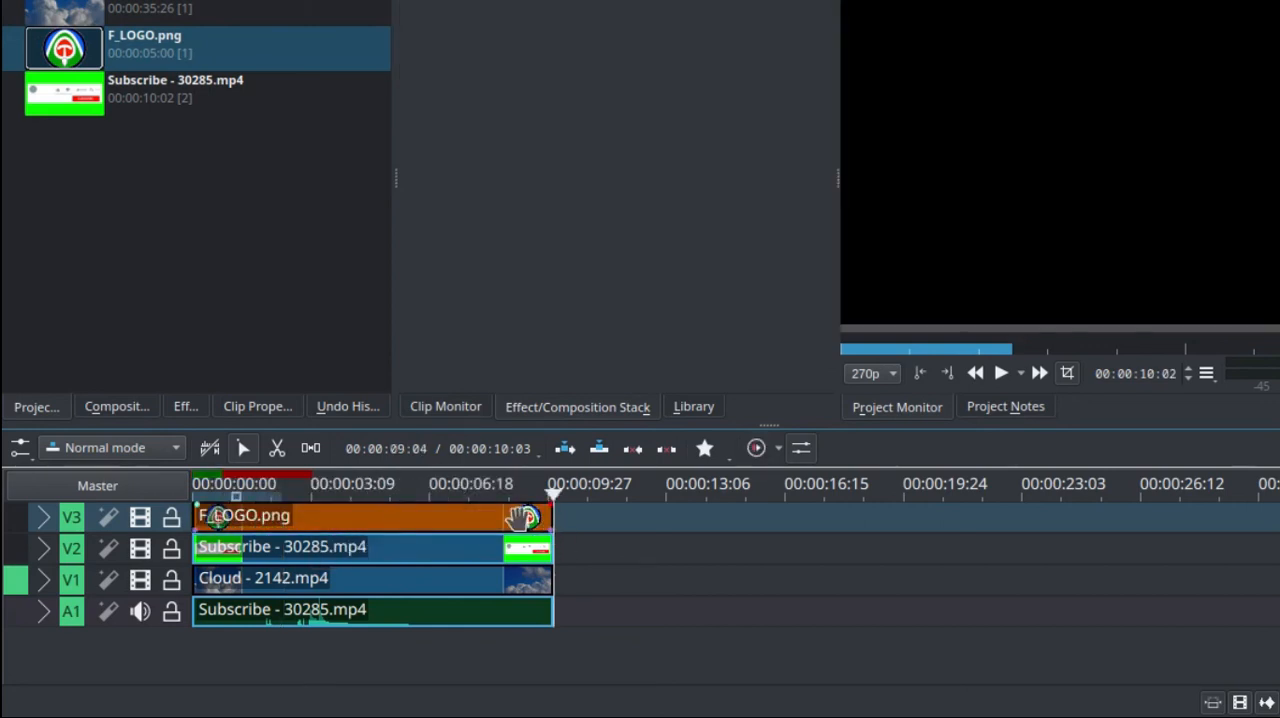
Move the playhead to 00:00:08:28 and hide the logo track V3.
click(527, 517)
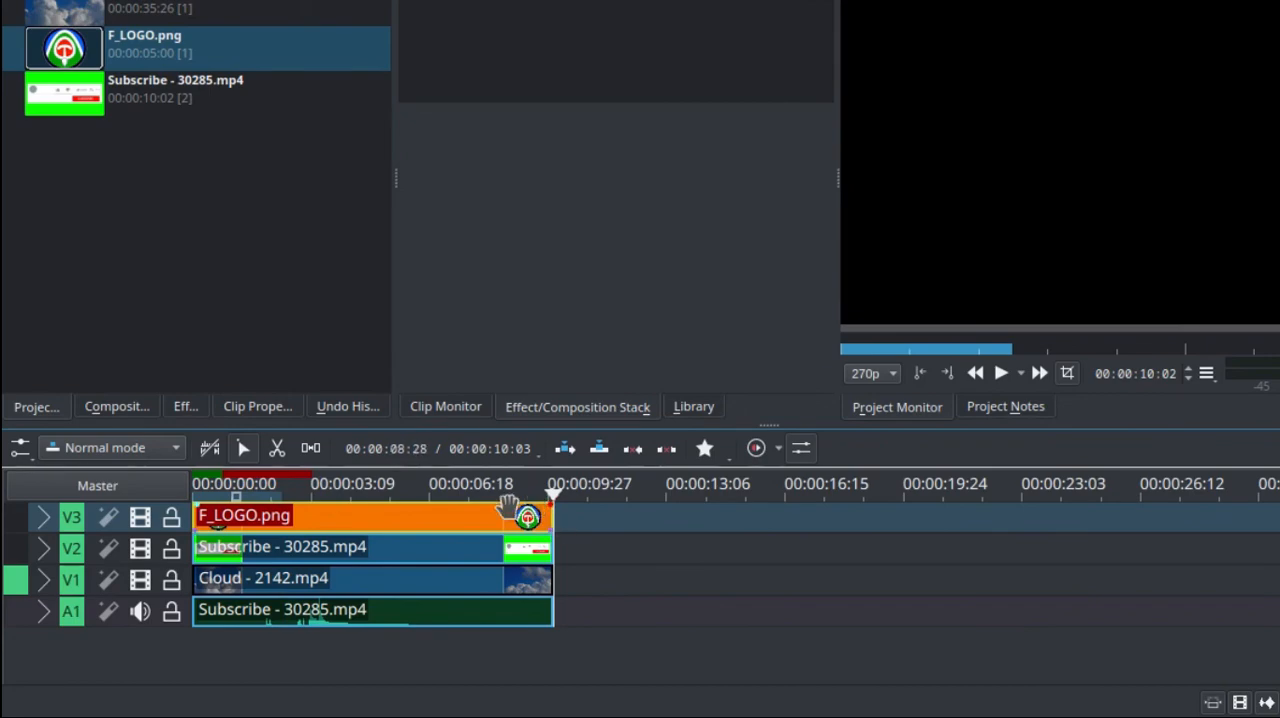
click(513, 495)
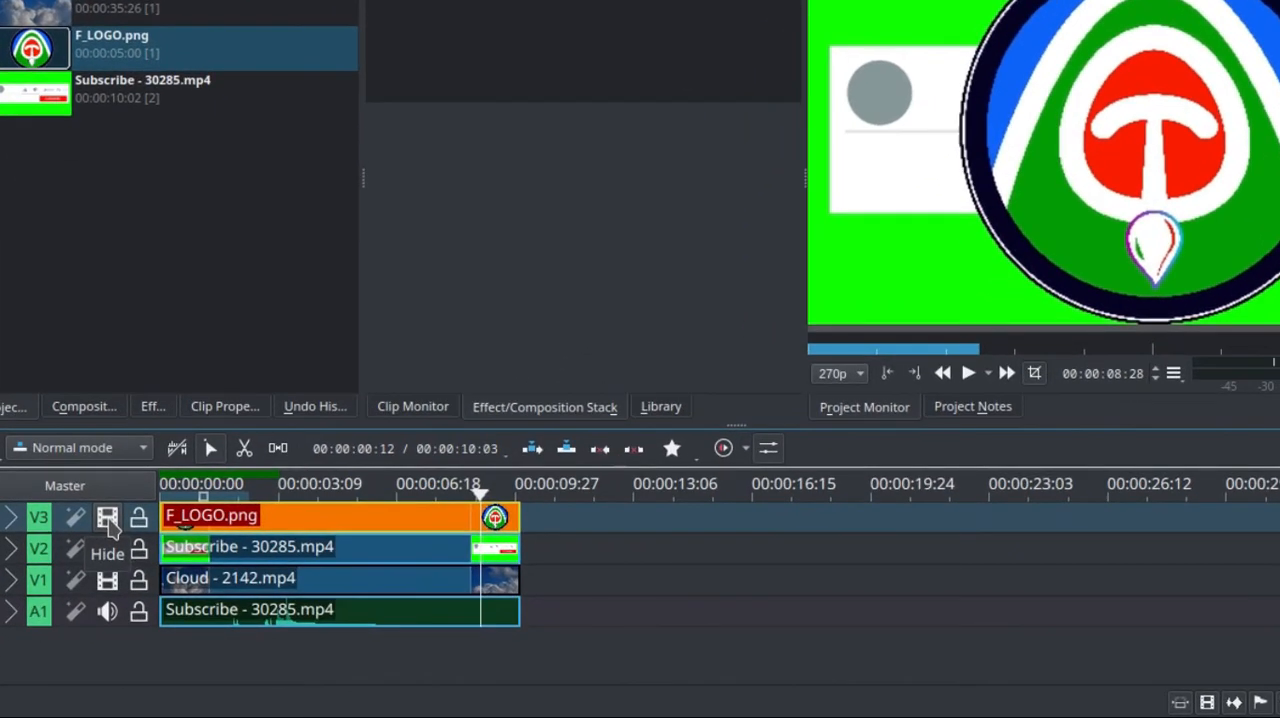
click(108, 518)
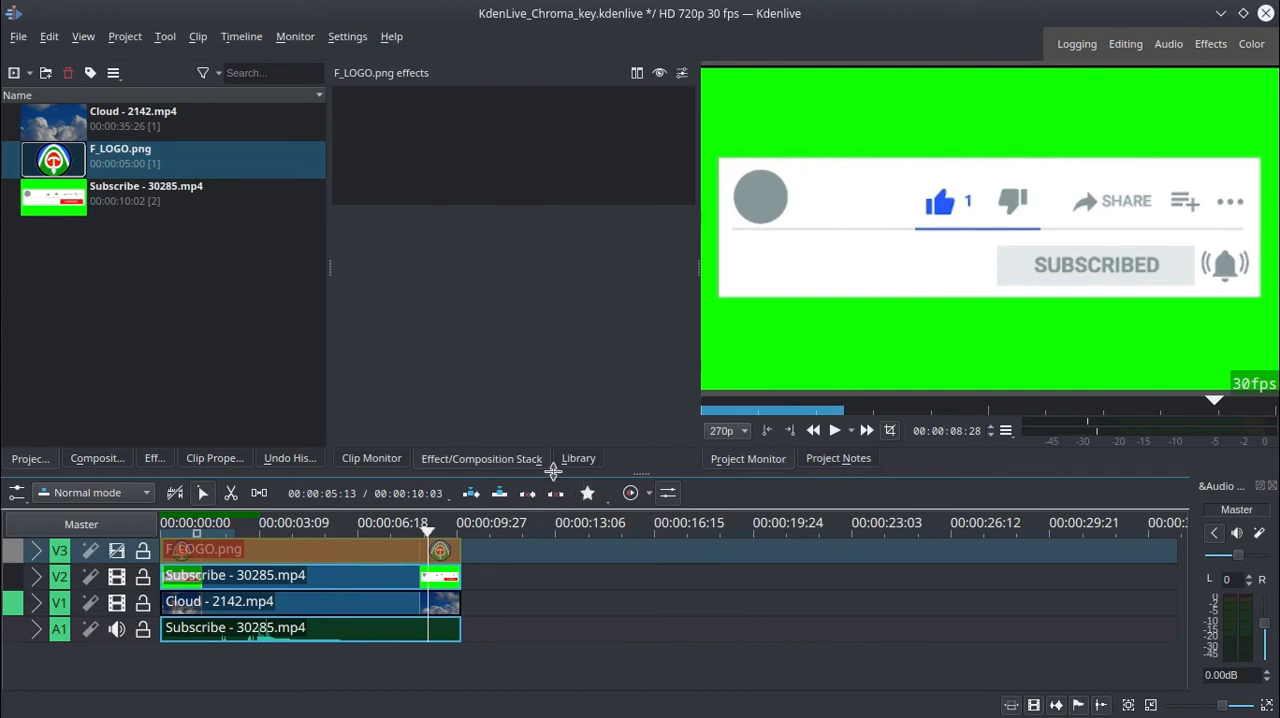
Find the Transform effect in the effects list and apply it to the Subscribe clip on track V2.
click(155, 458)
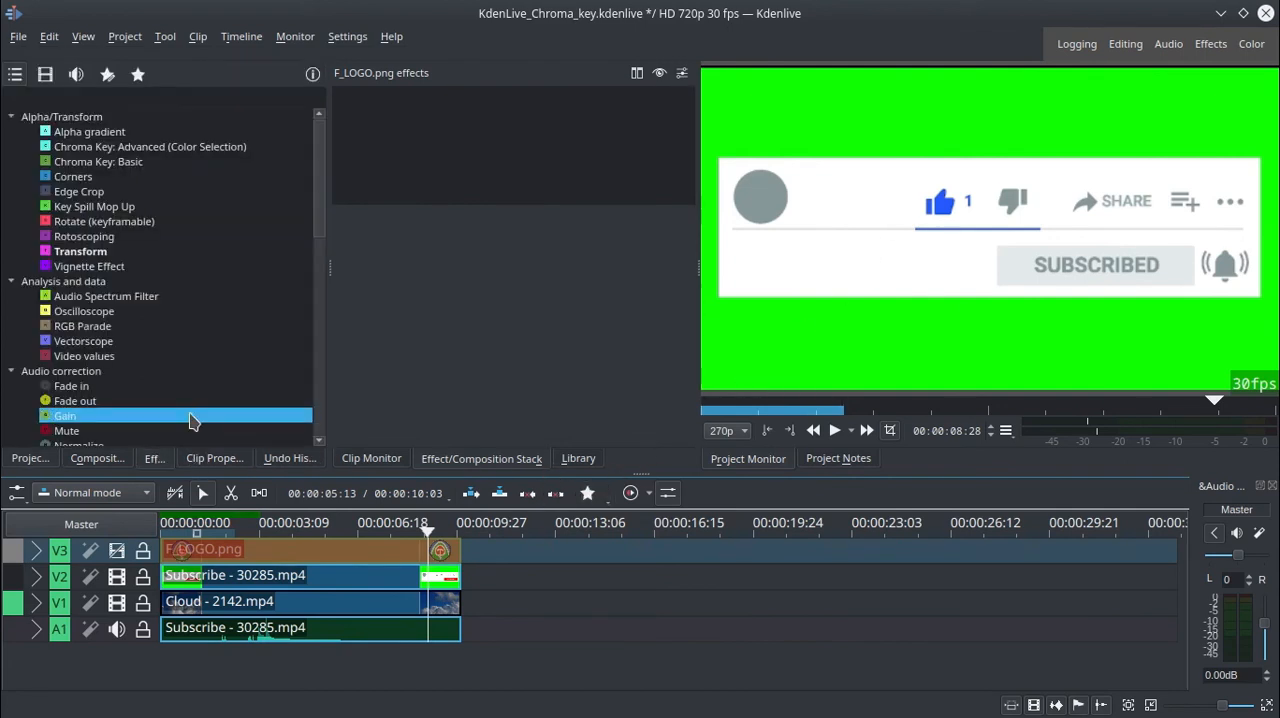
click(93, 97)
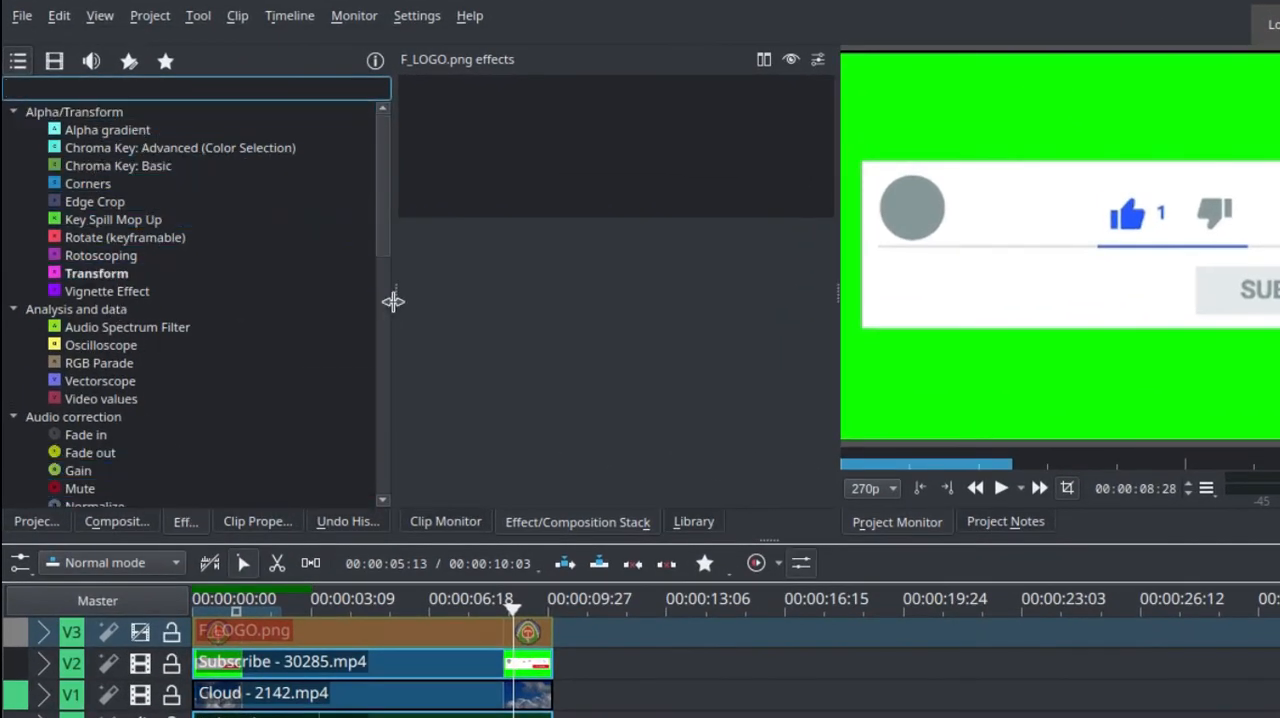
drag(394, 300, 444, 297)
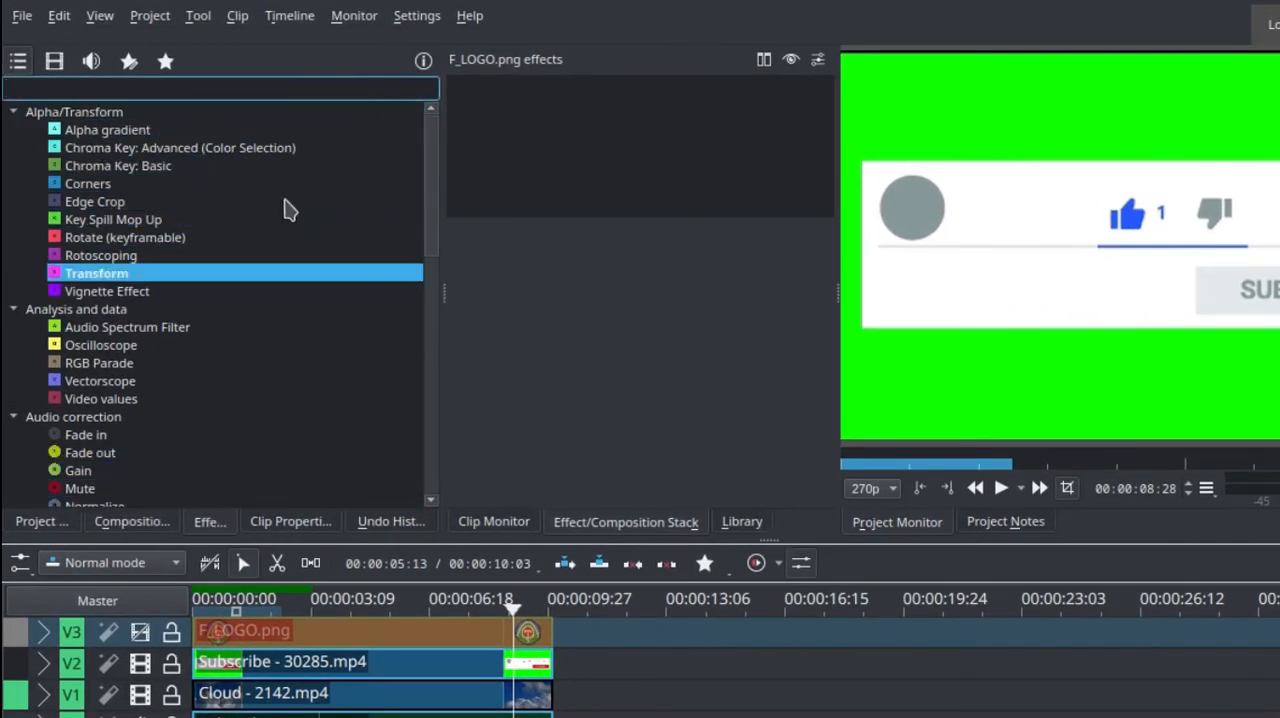
click(179, 91)
text(tr)
click(154, 134)
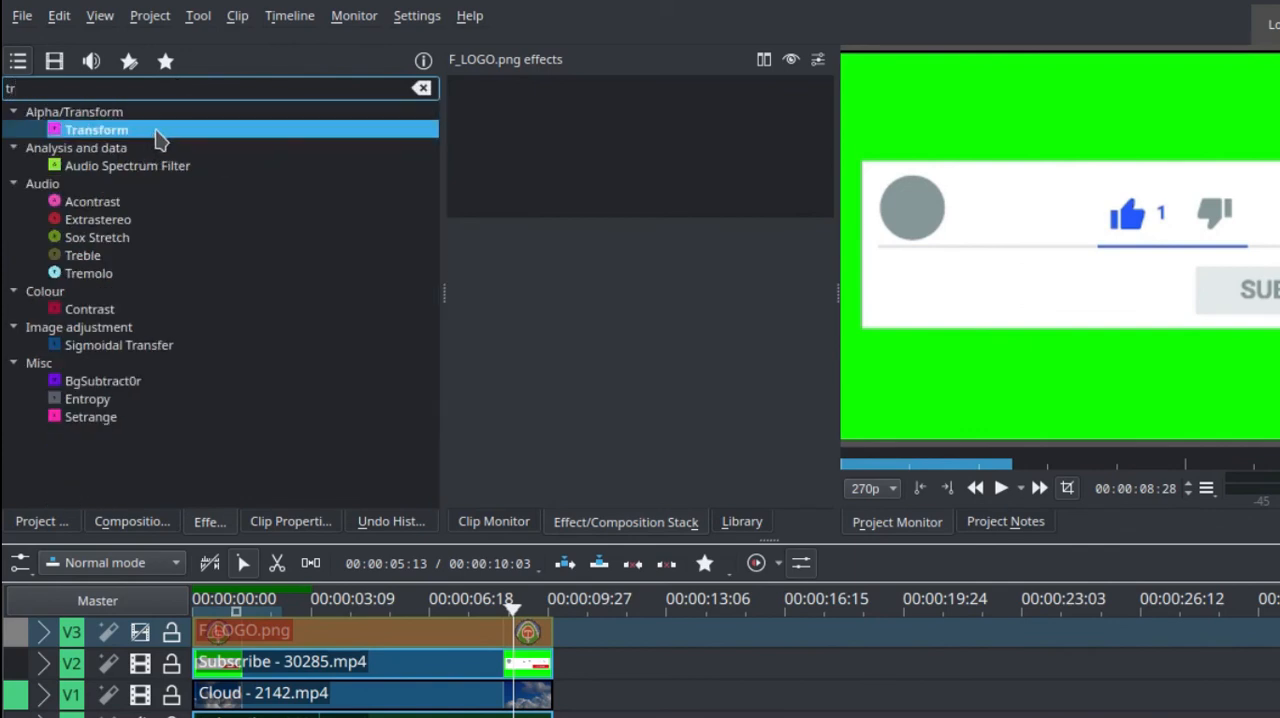
click(338, 674)
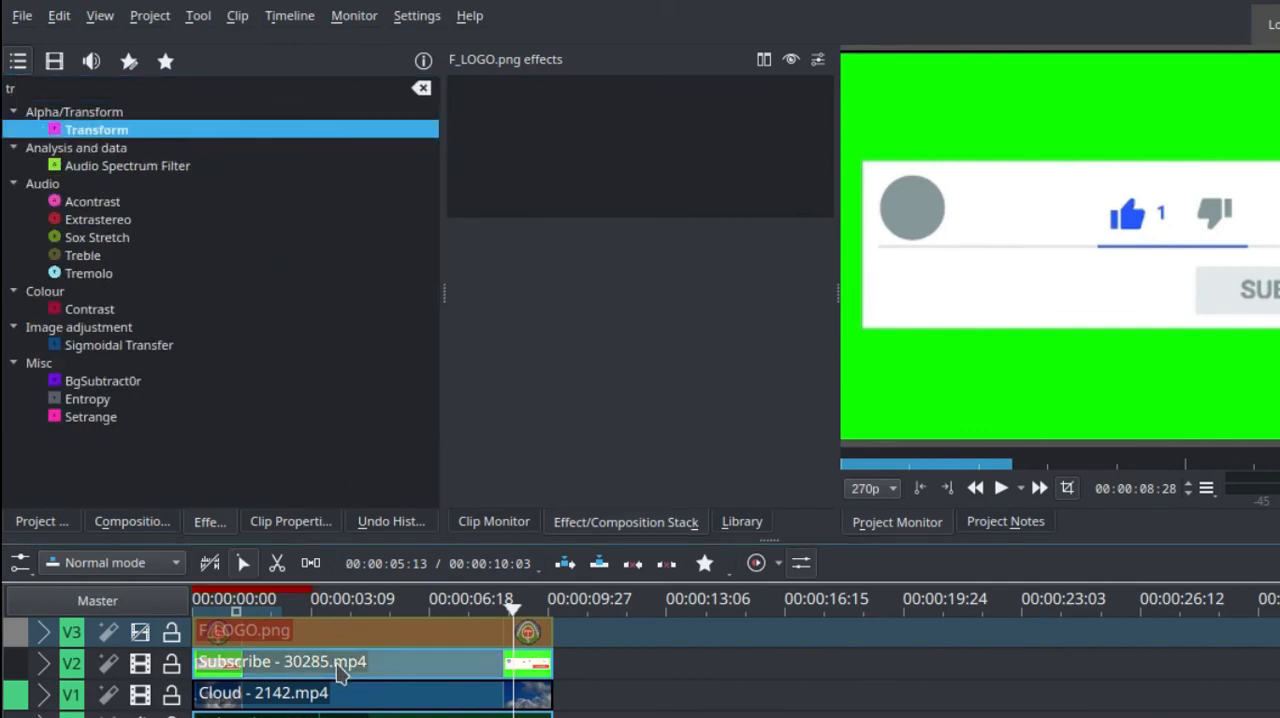
click(338, 675)
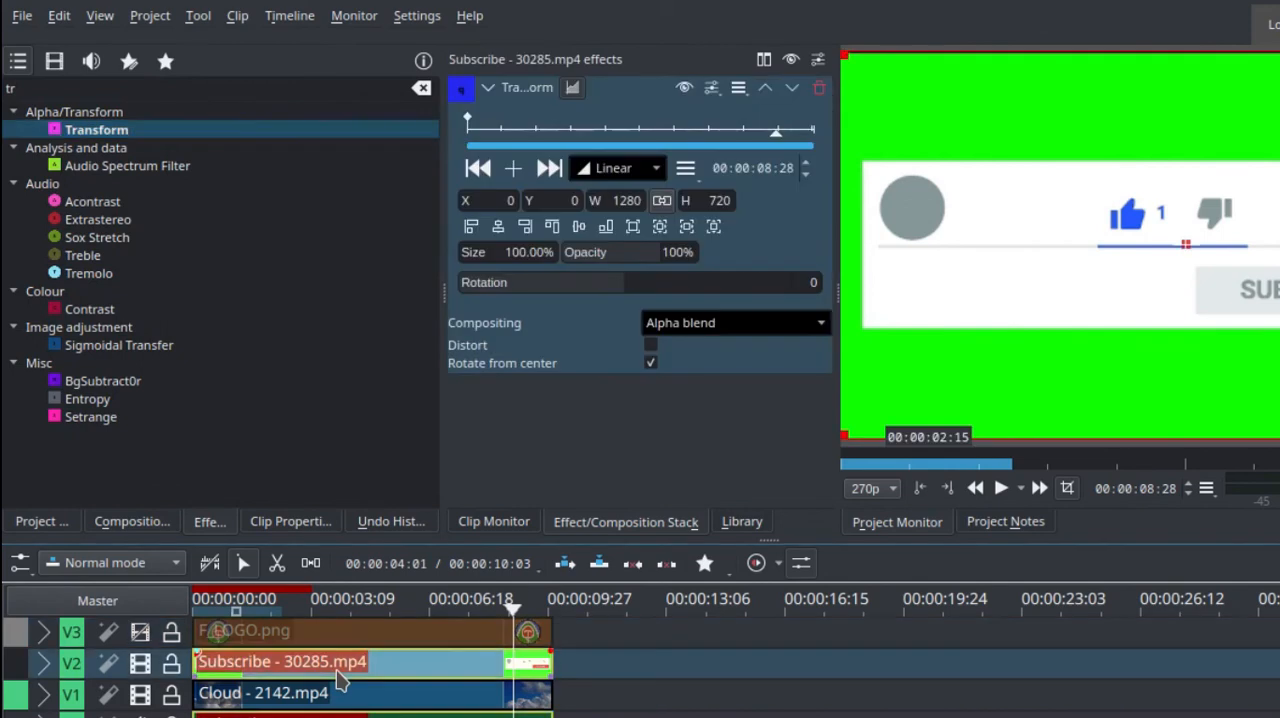
Set the Subscribe clip's Transform size to 50% at the first keyframe and align it to the bottom of the frame.
click(212, 127)
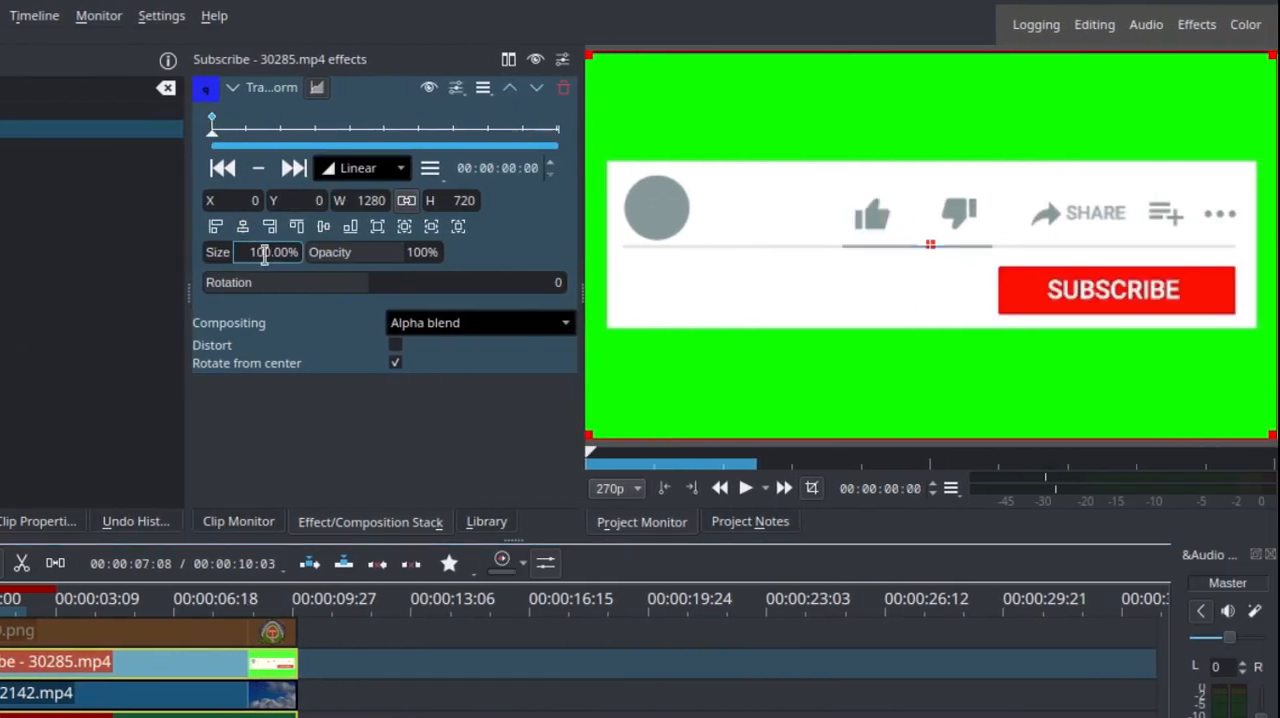
drag(265, 255, 200, 253)
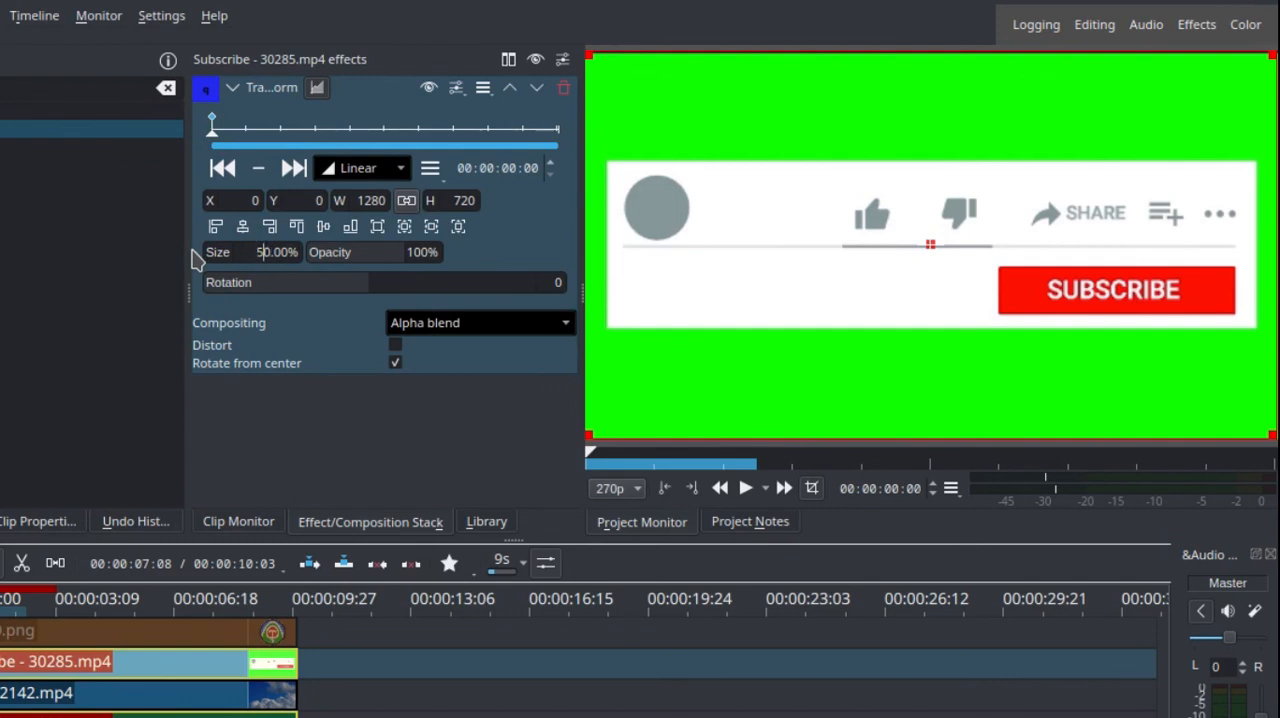
text(50)
key(Return)
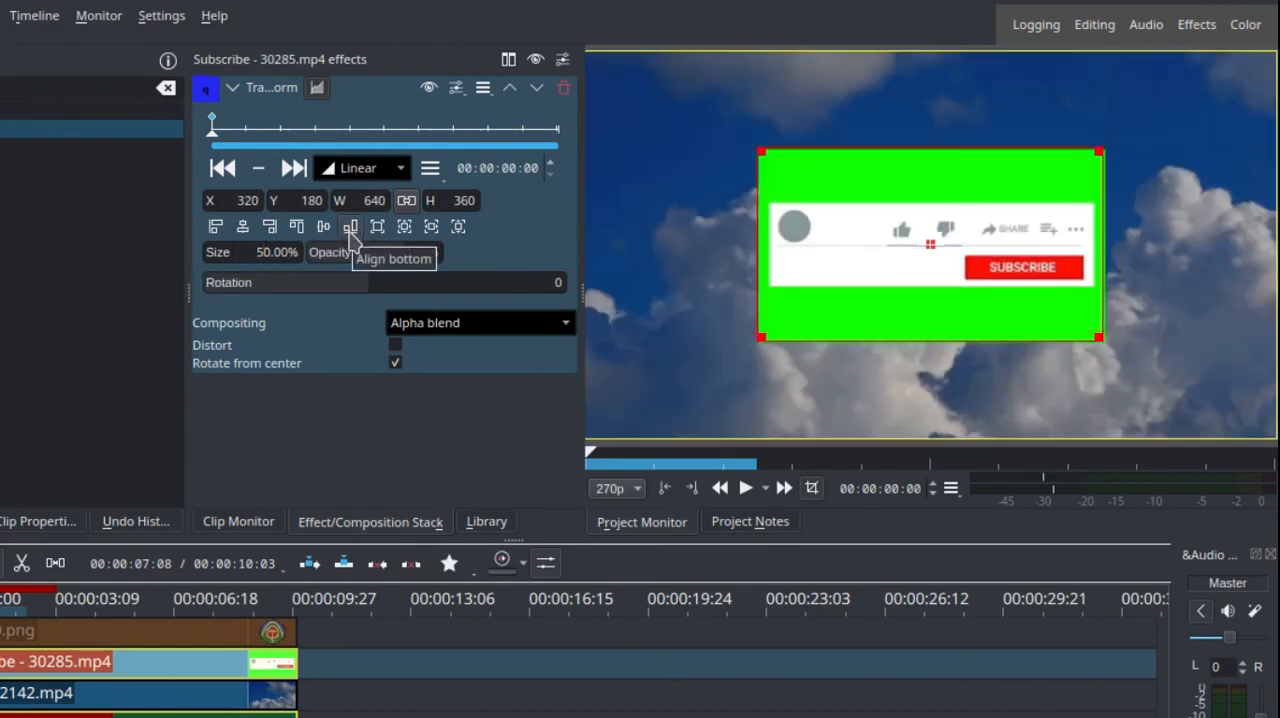
click(350, 229)
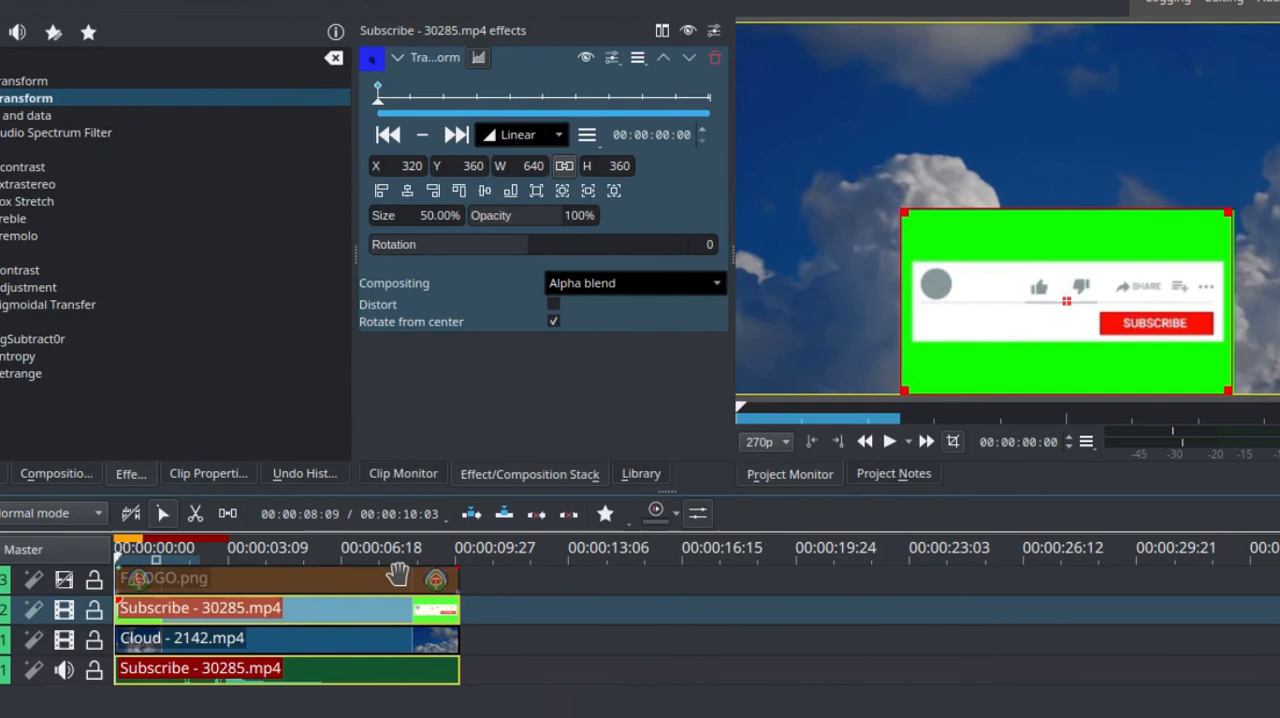
Unhide the logo track V3 and apply the Transform effect to the F_LOGO.png clip.
click(397, 573)
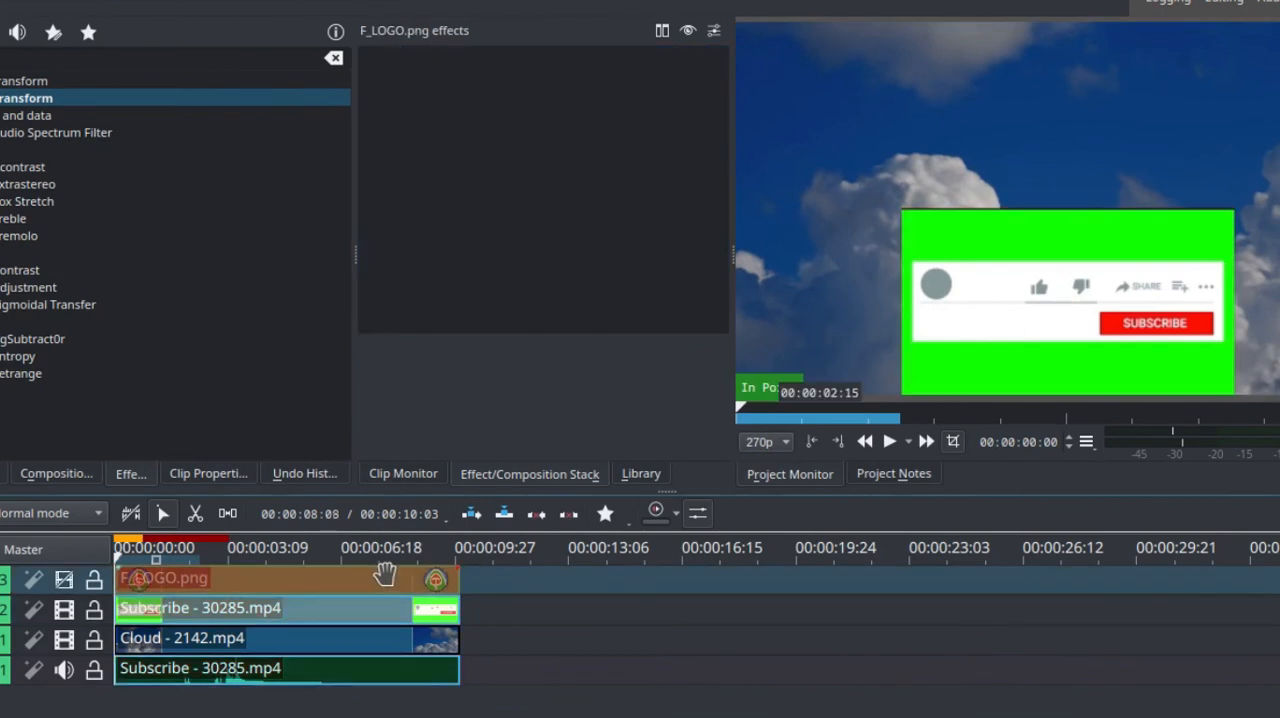
click(62, 582)
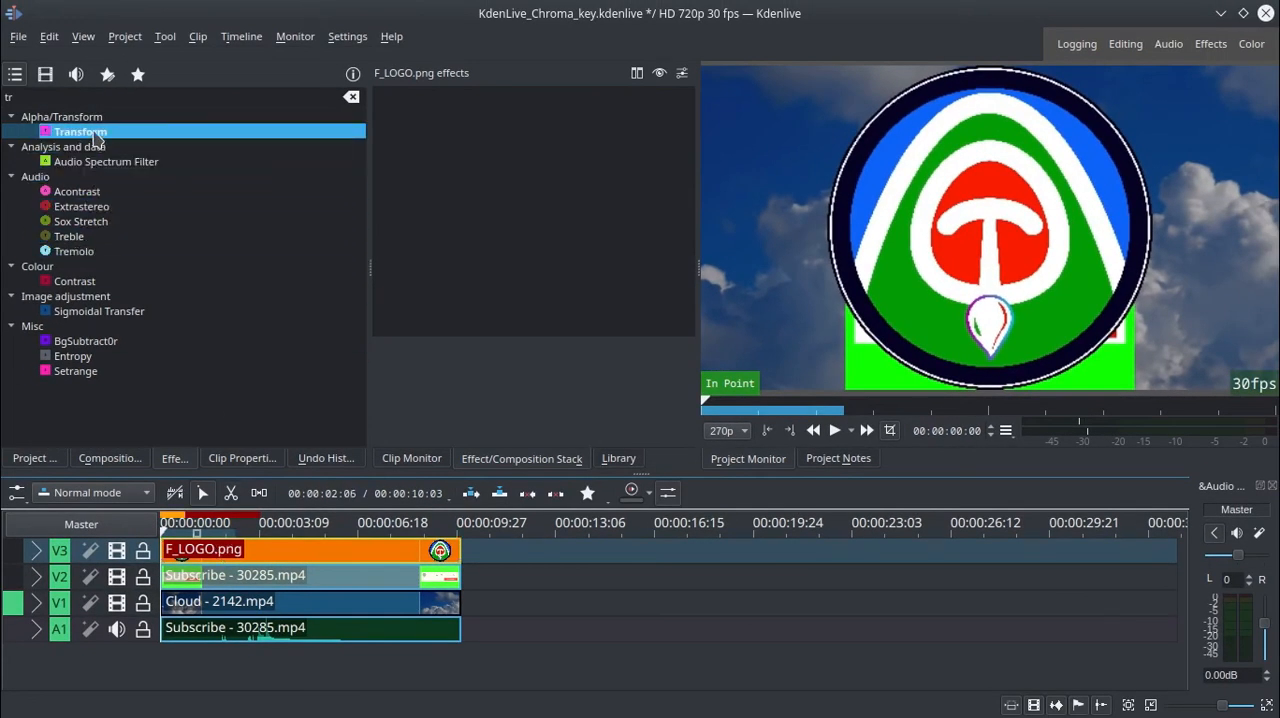
drag(95, 140, 280, 553)
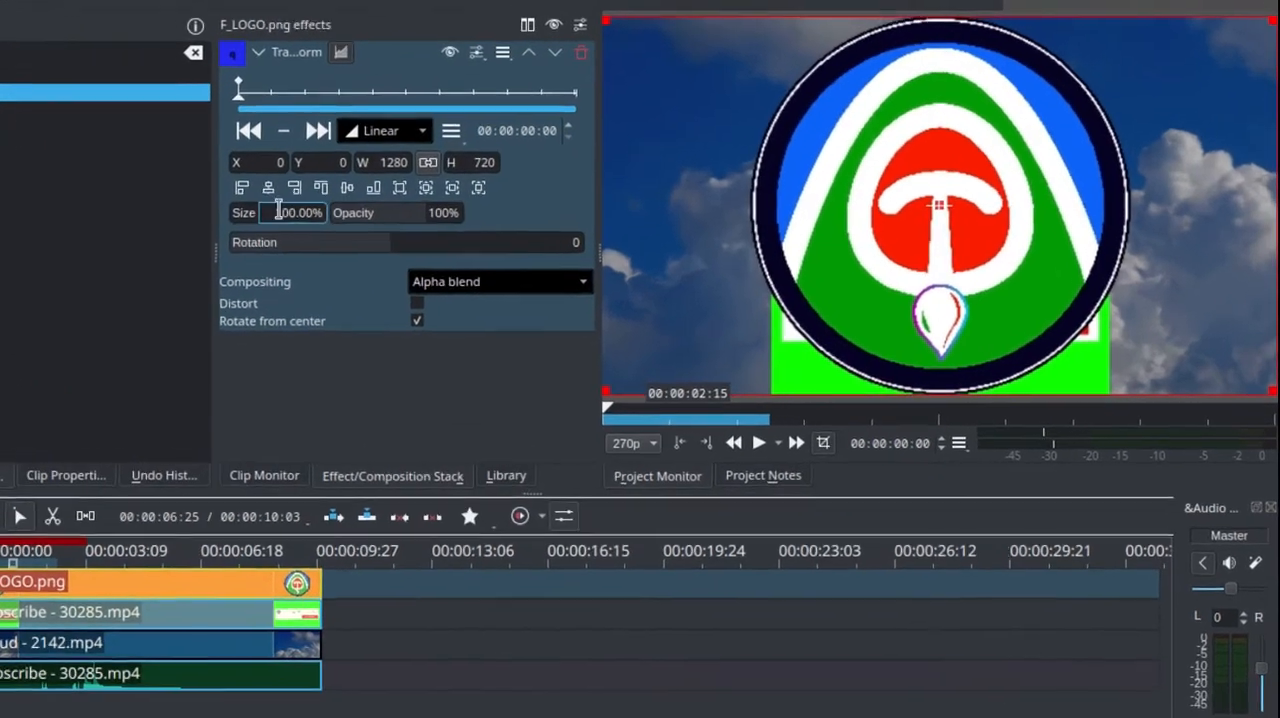
Scale the logo down to about 10.83% and position it over the grey circle of the Subscribe banner.
double_click(262, 211)
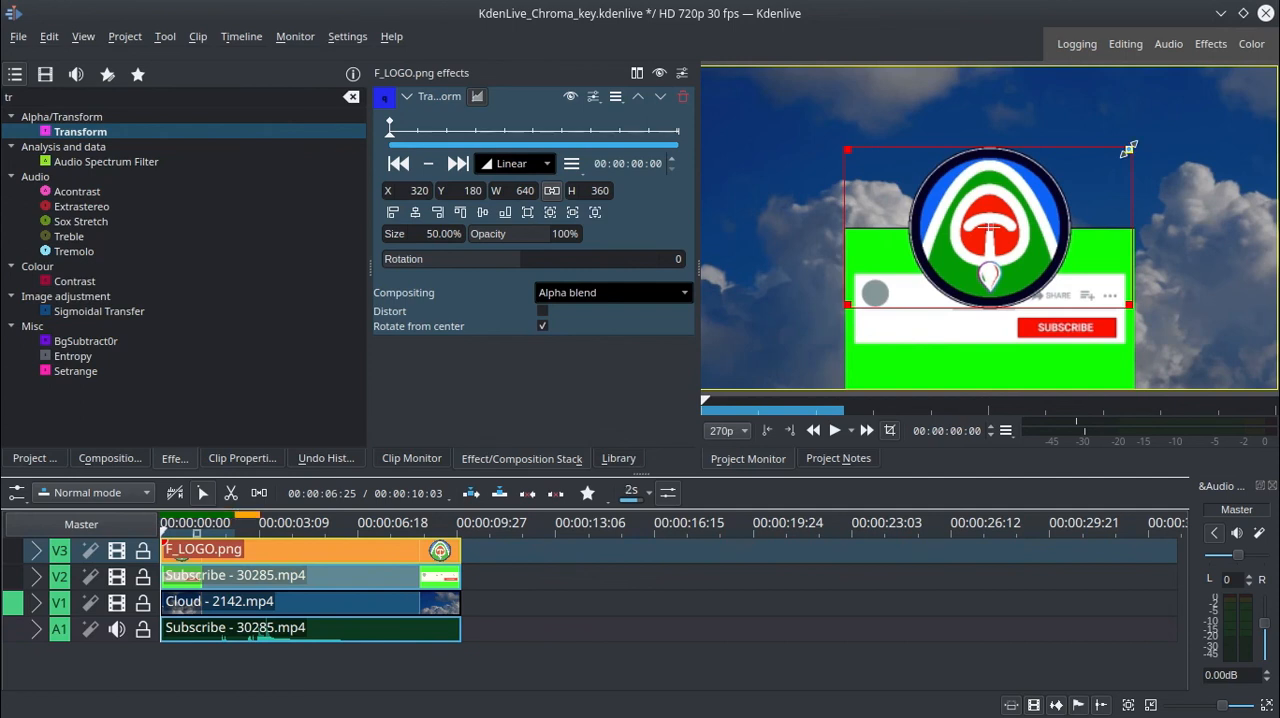
drag(1128, 148, 876, 294)
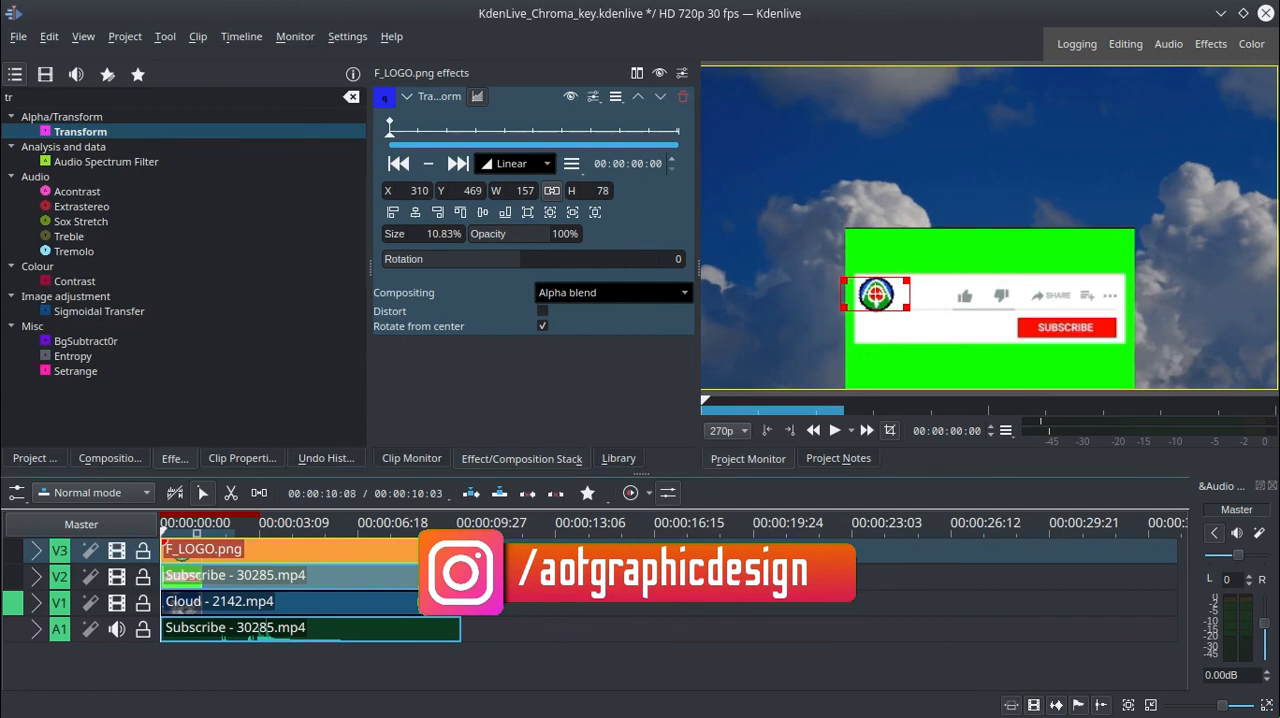
Move the playhead to 00:00:08:18 and apply the Chroma Key: Basic effect to the Subscribe clip.
click(418, 523)
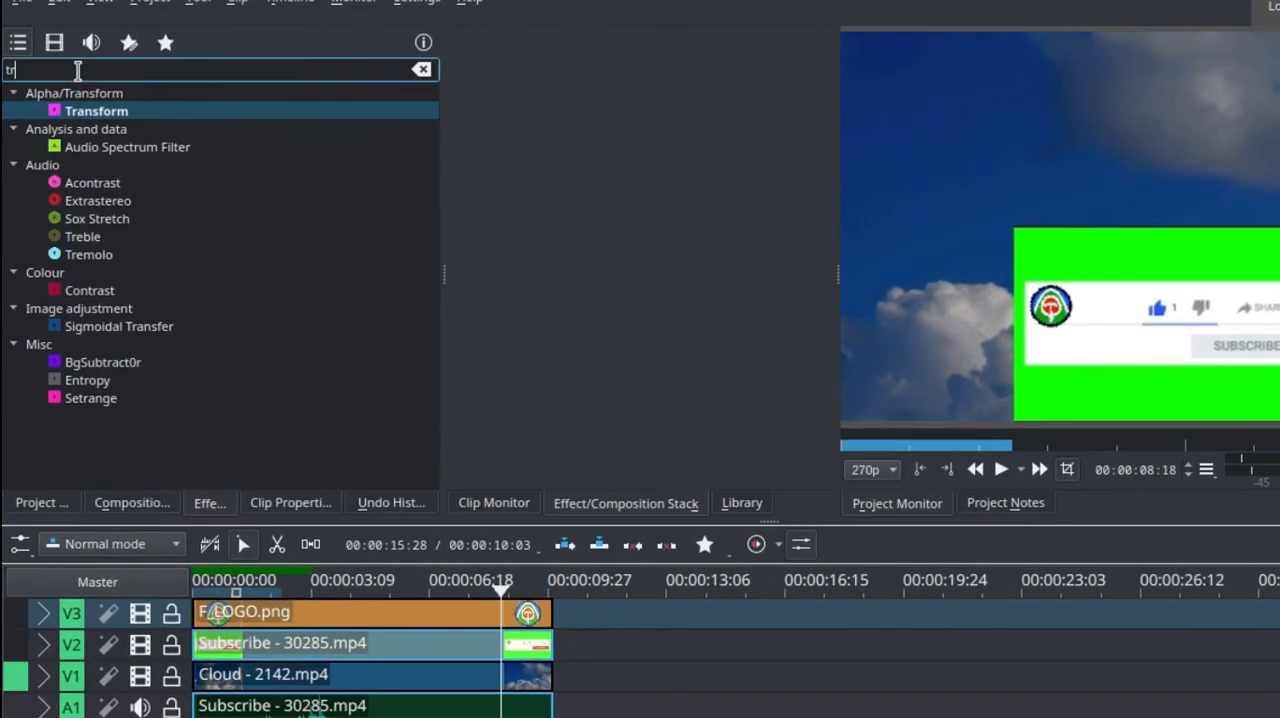
key(BackSpace)
key(BackSpace)
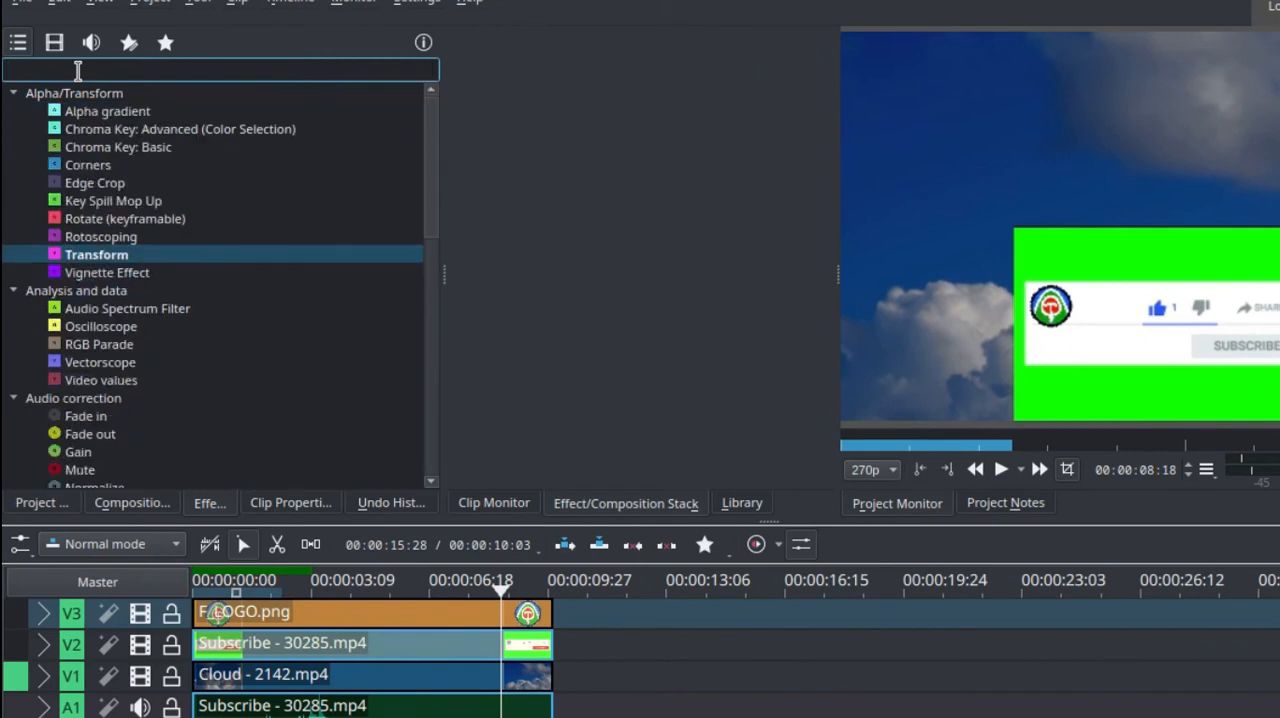
text(ch)
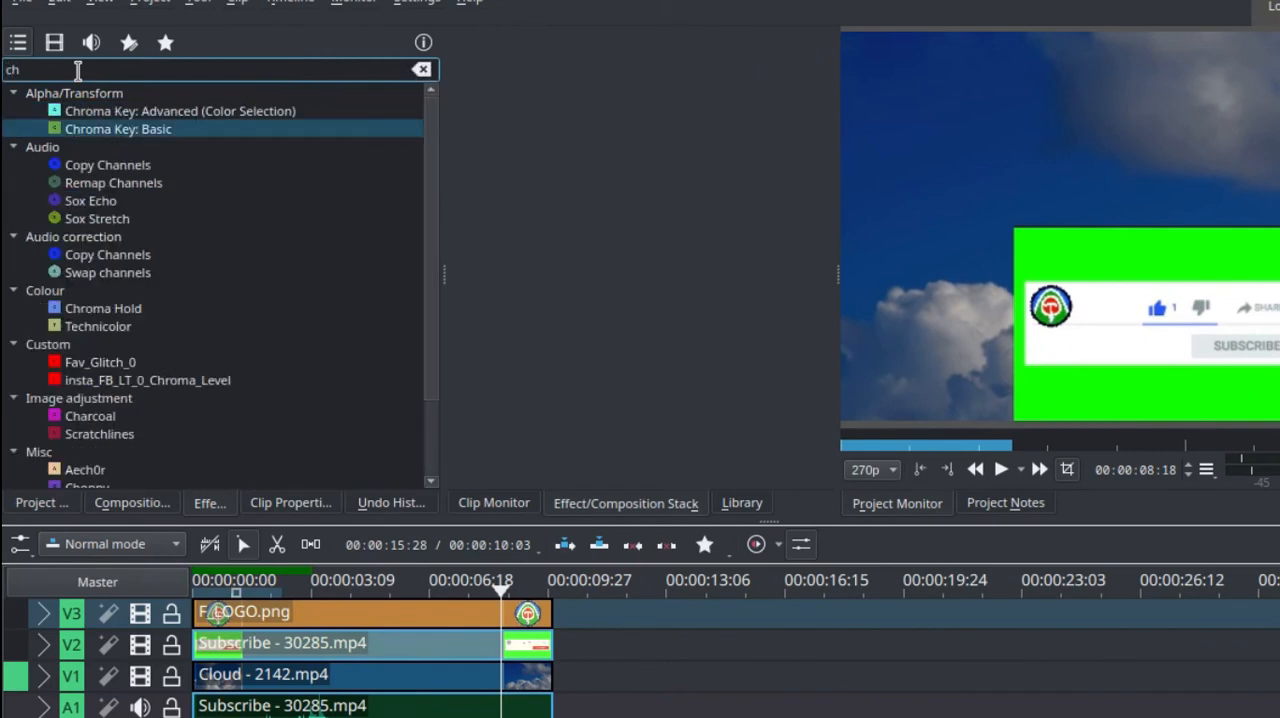
text(r)
click(125, 130)
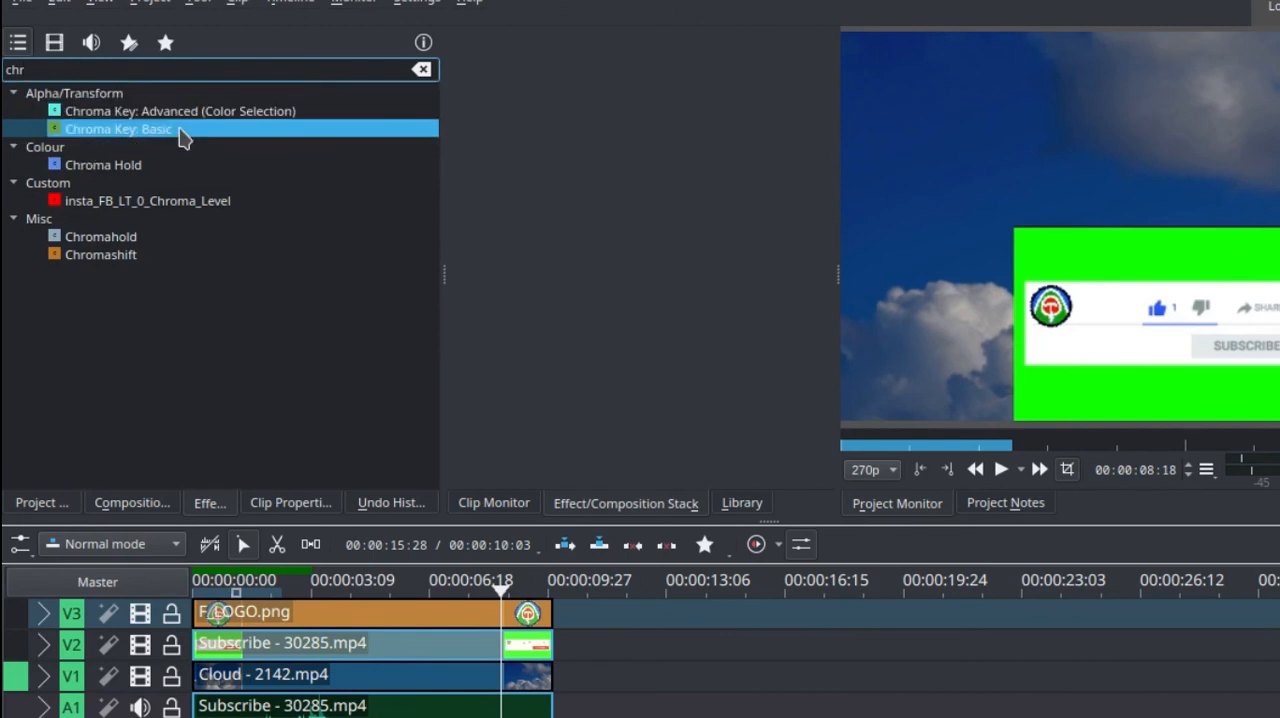
drag(180, 137, 382, 648)
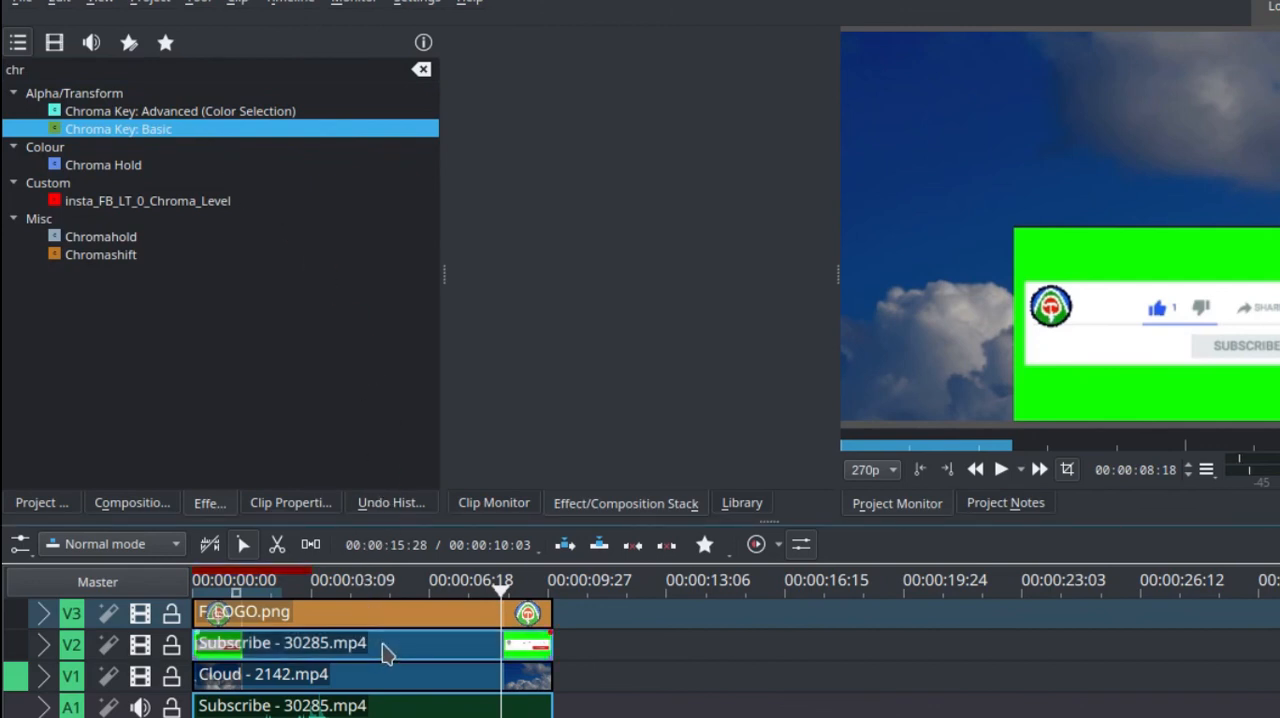
click(388, 652)
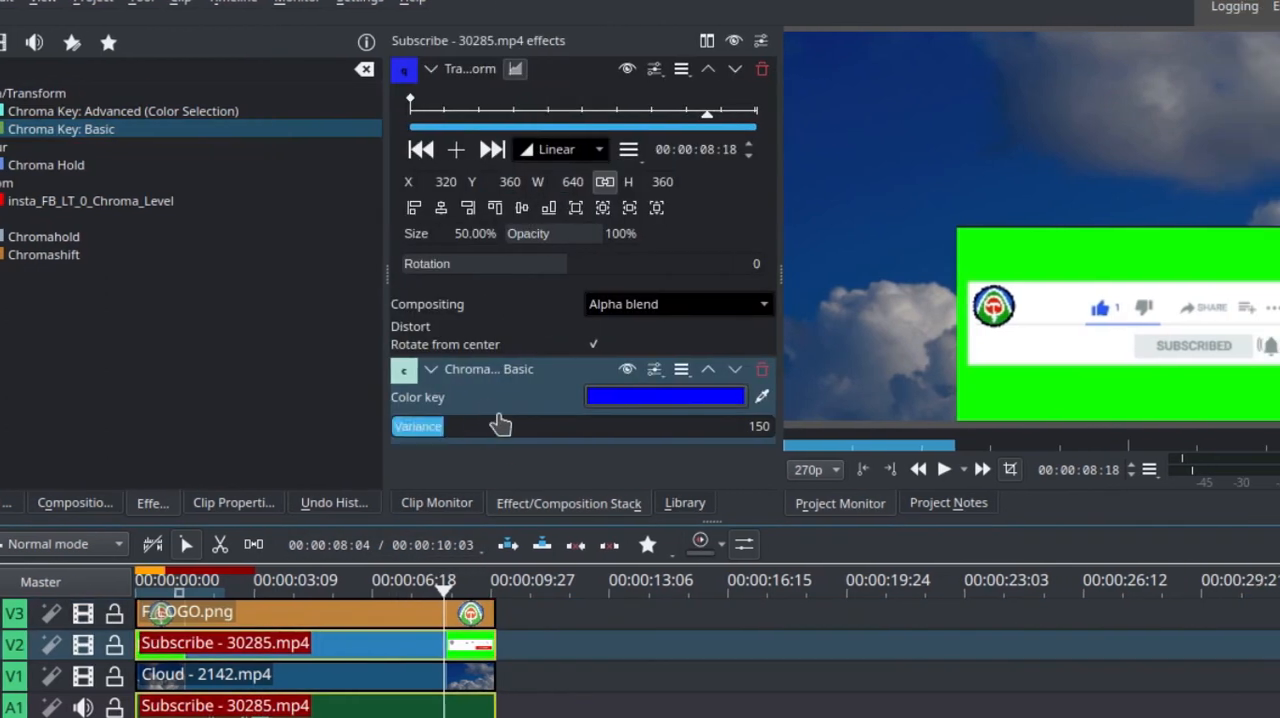
Collapse the Transform settings and sample the green background in the preview as the Chroma Key: Basic color key.
click(430, 70)
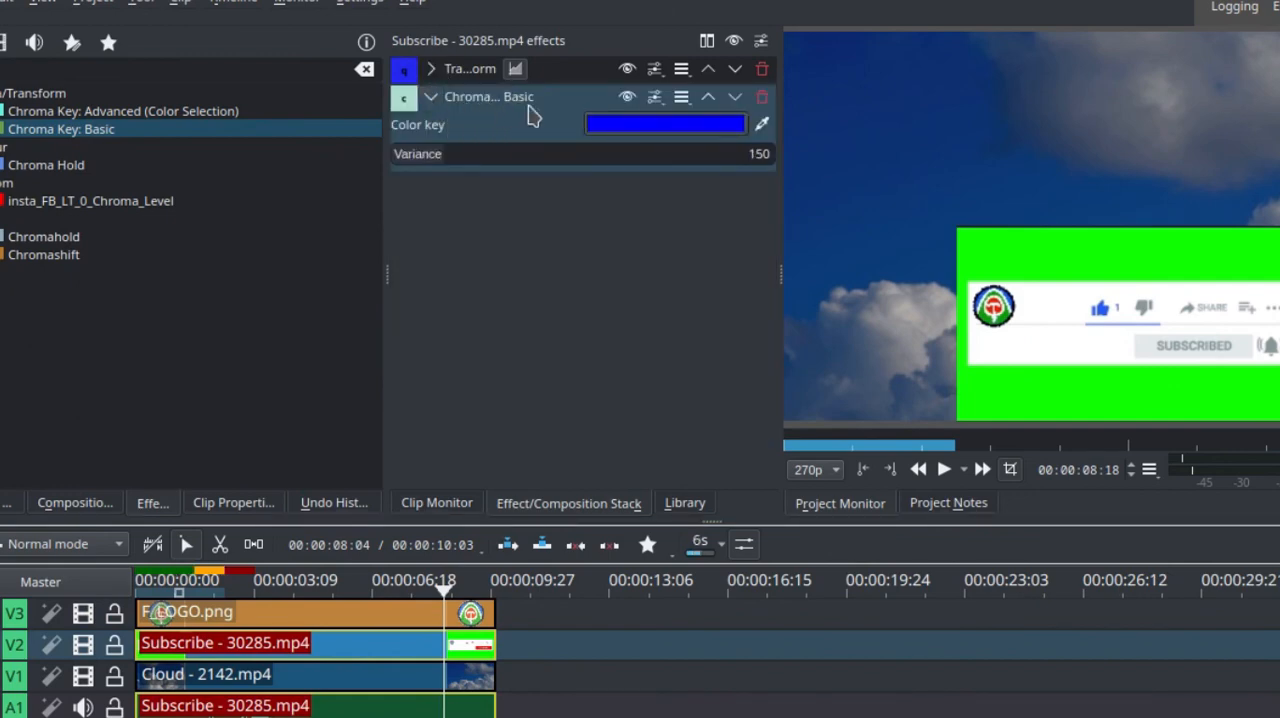
drag(388, 281, 255, 281)
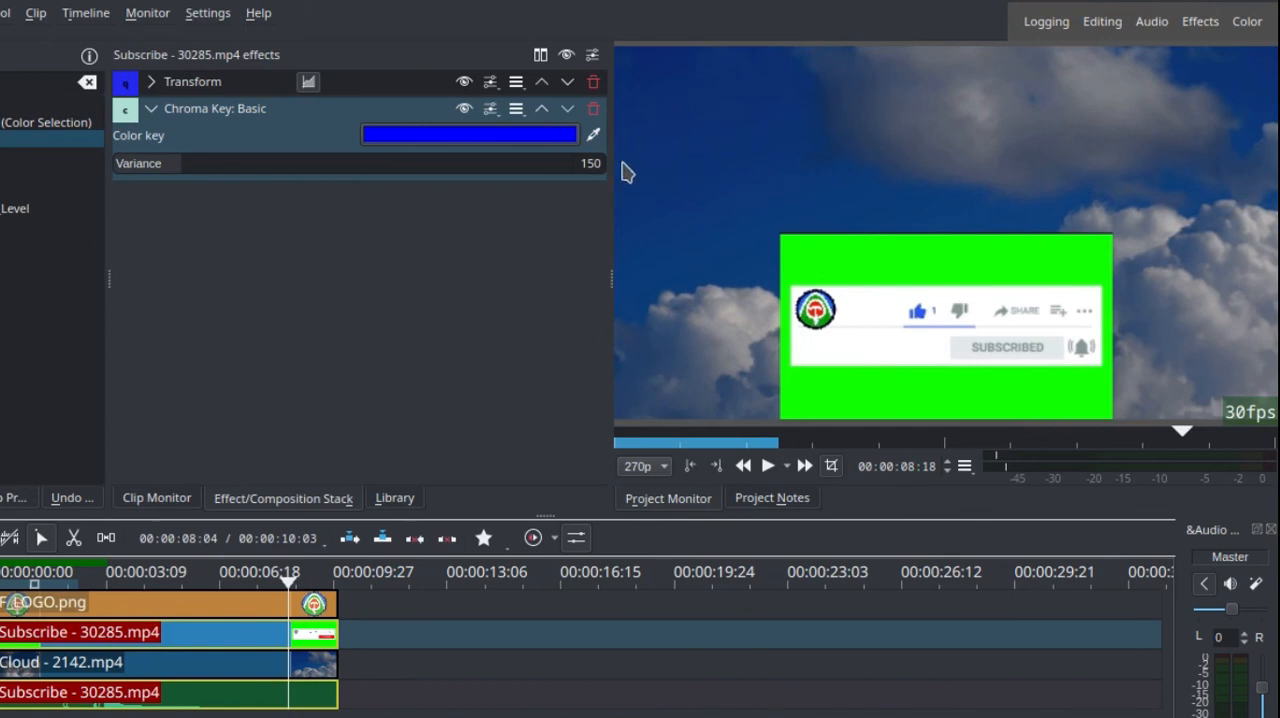
click(594, 138)
click(822, 265)
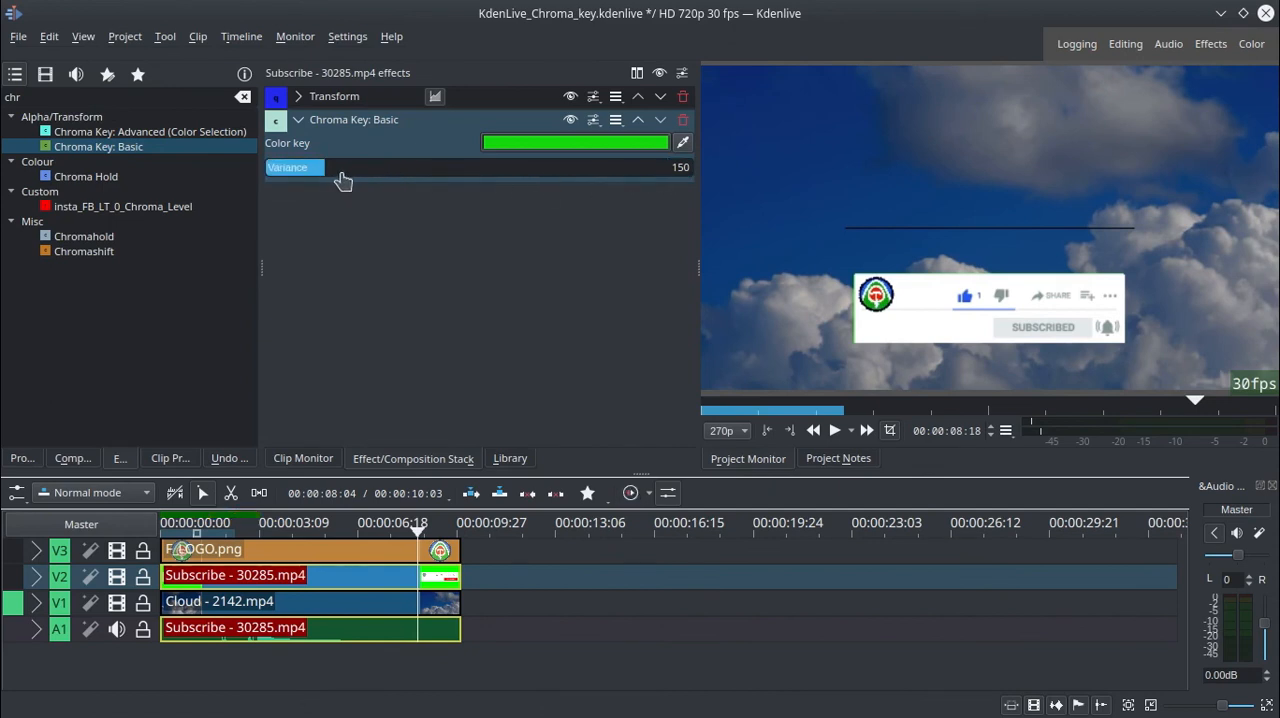
Try low and high variance values for Chroma Key: Basic and set the variance to 170.
mouse_move(343, 177)
mouse_down()
mouse_move(403, 180)
mouse_move(332, 172)
mouse_up()
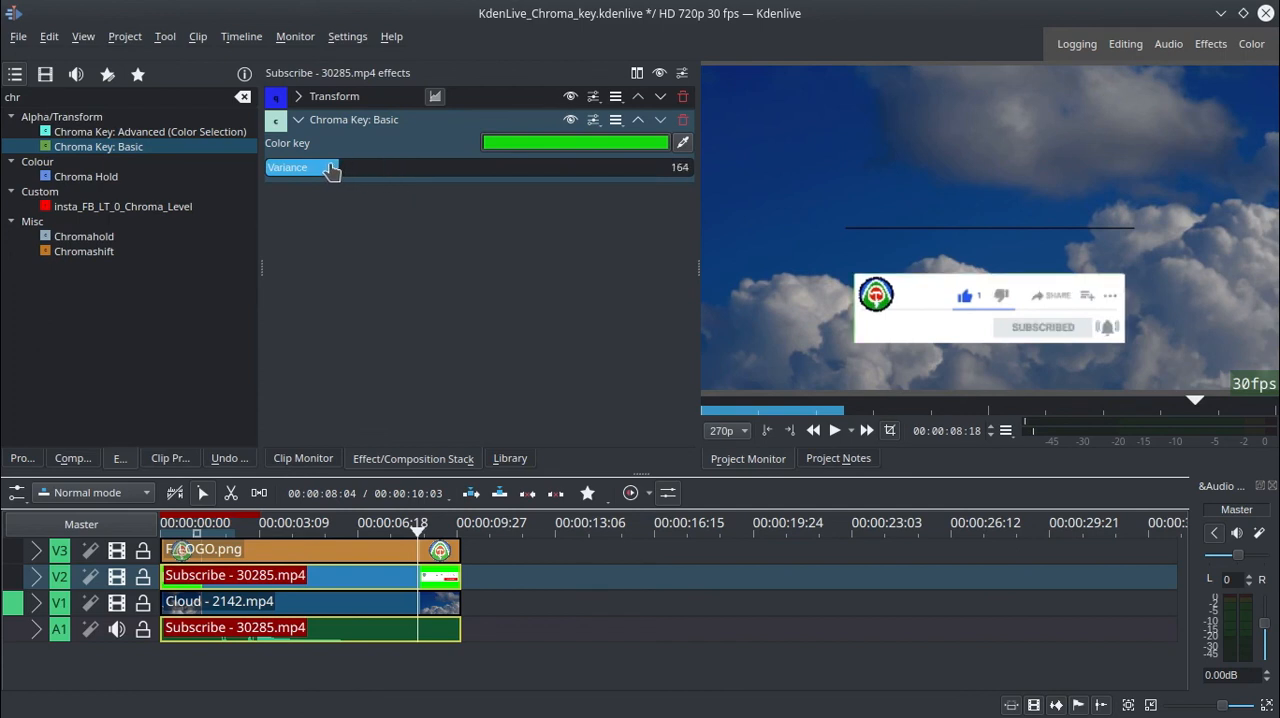
drag(332, 172, 458, 178)
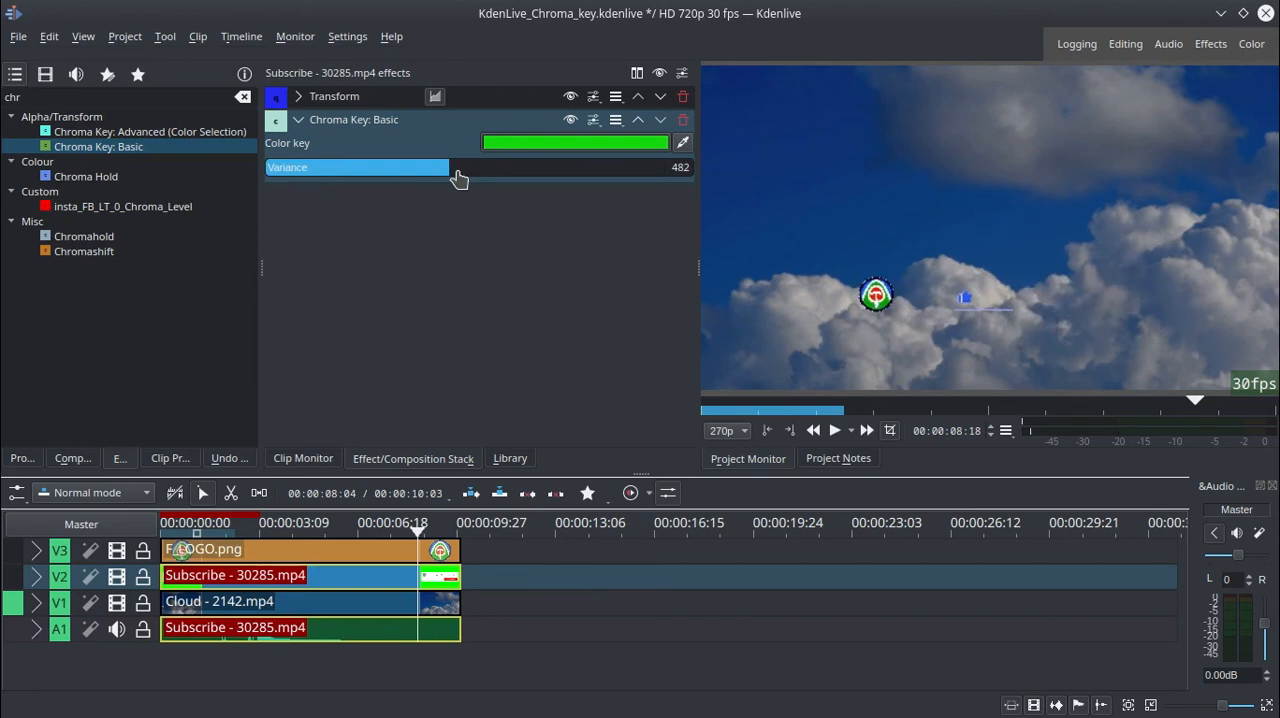
click(295, 169)
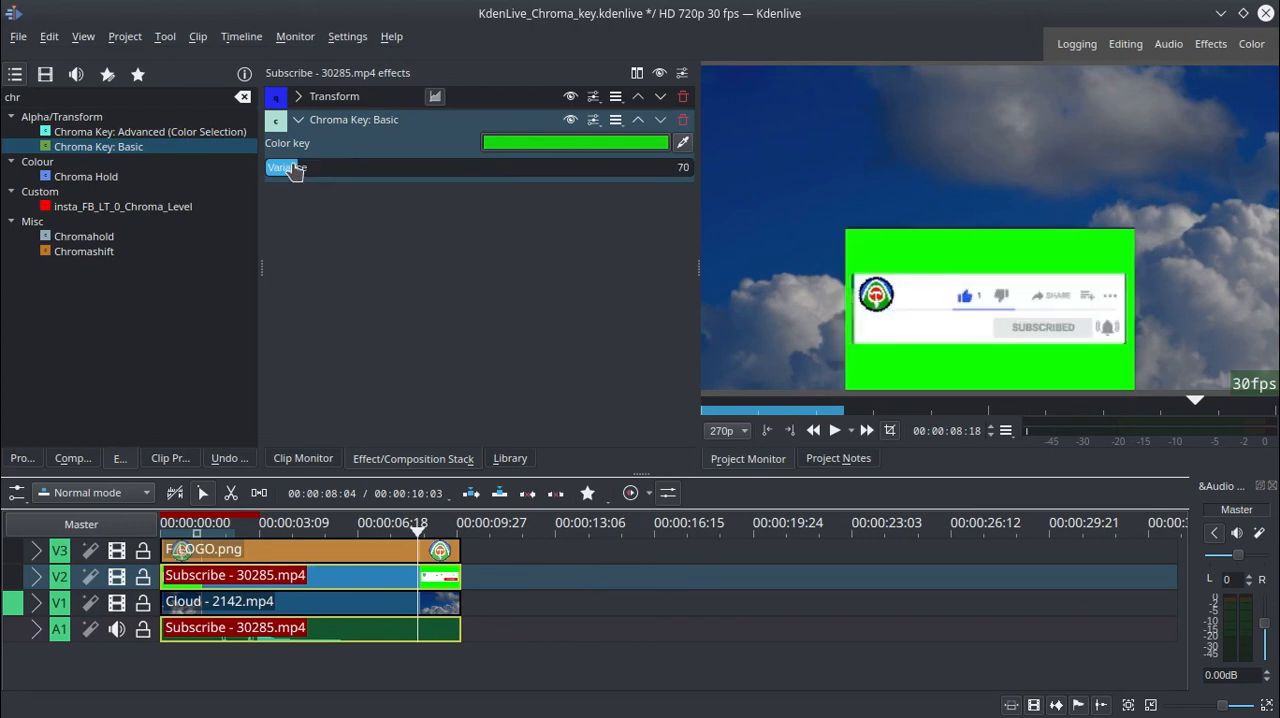
drag(295, 169, 316, 170)
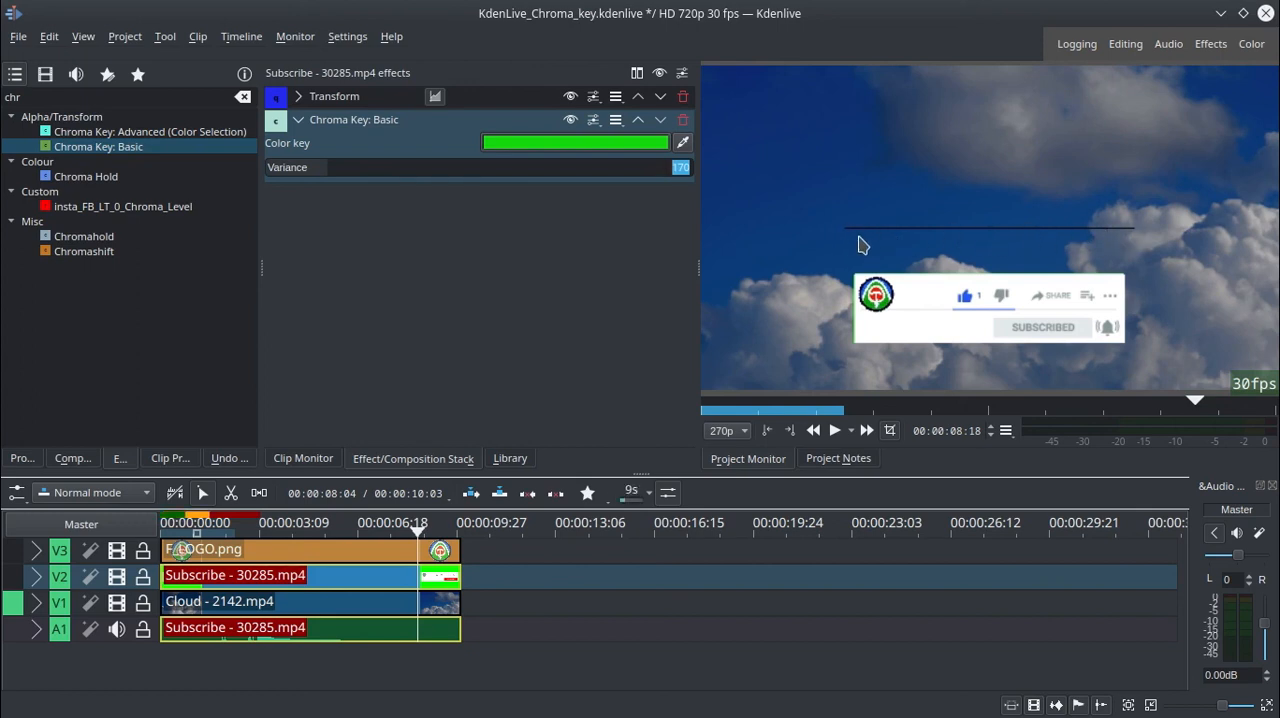
Search the effects for "crop" and apply Crop, Scale and Tilt to the Subscribe clip.
click(85, 97)
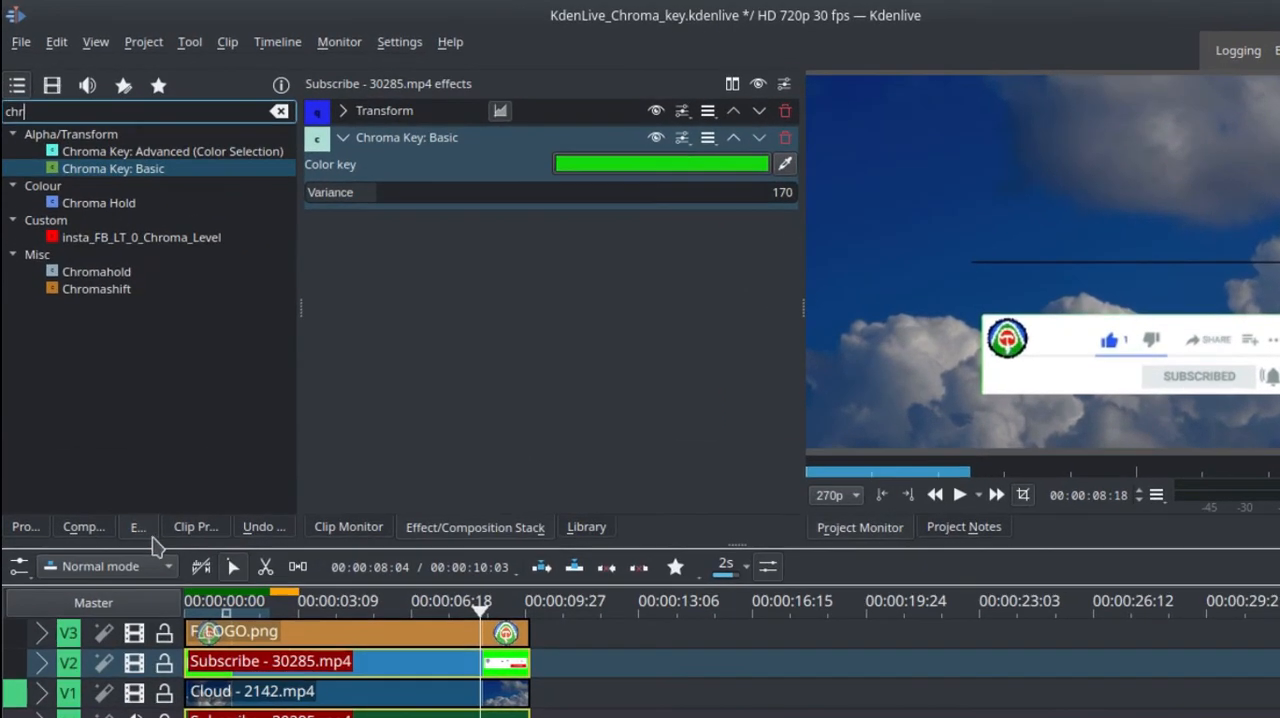
key(BackSpace)
key(BackSpace)
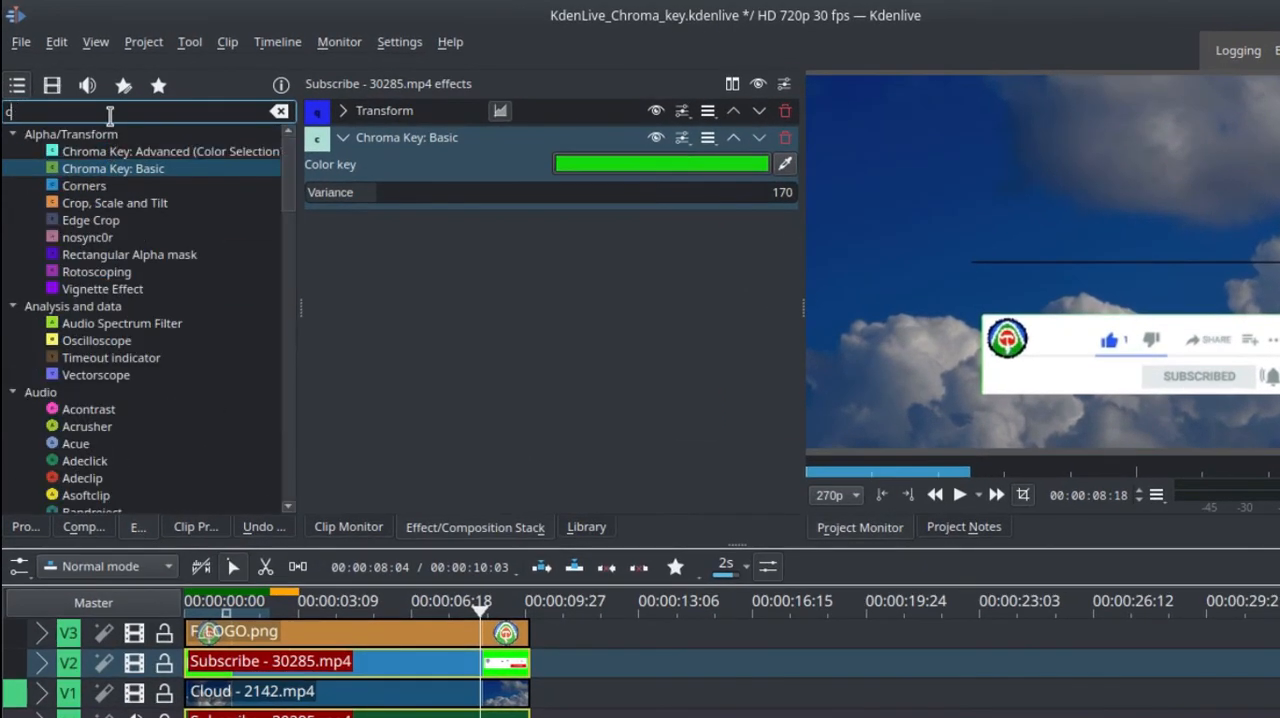
text(r)
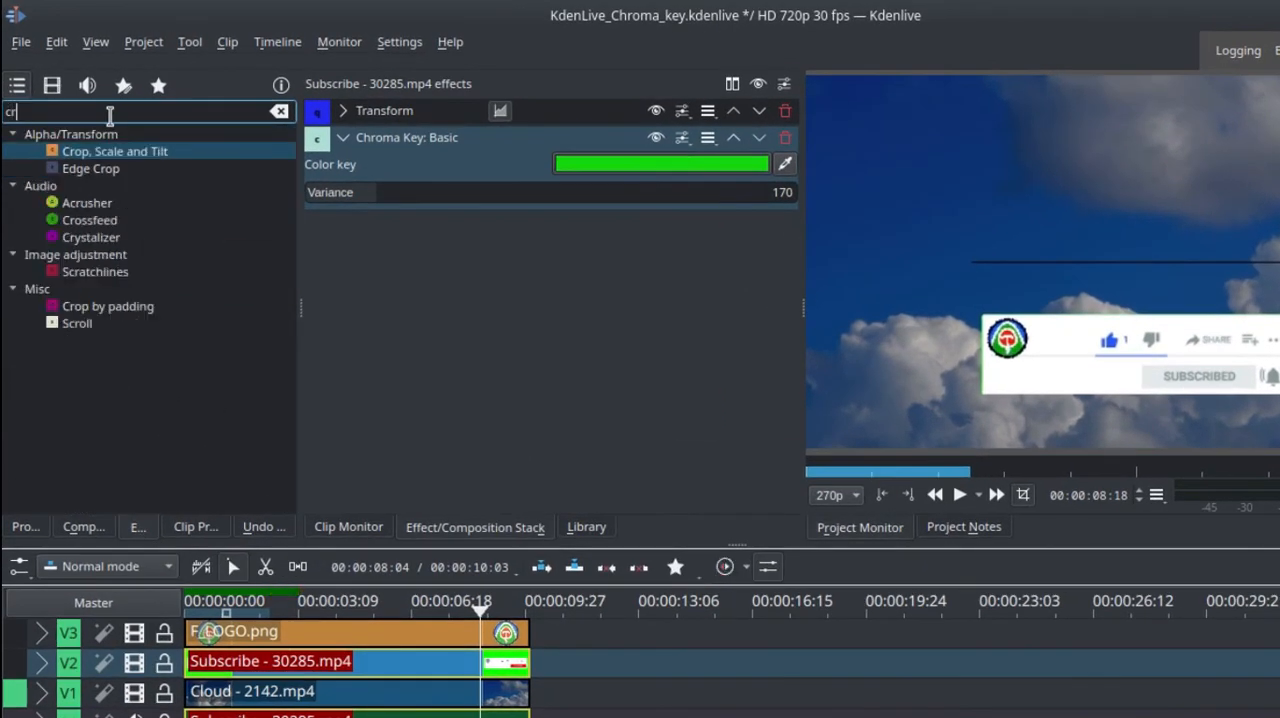
text(op)
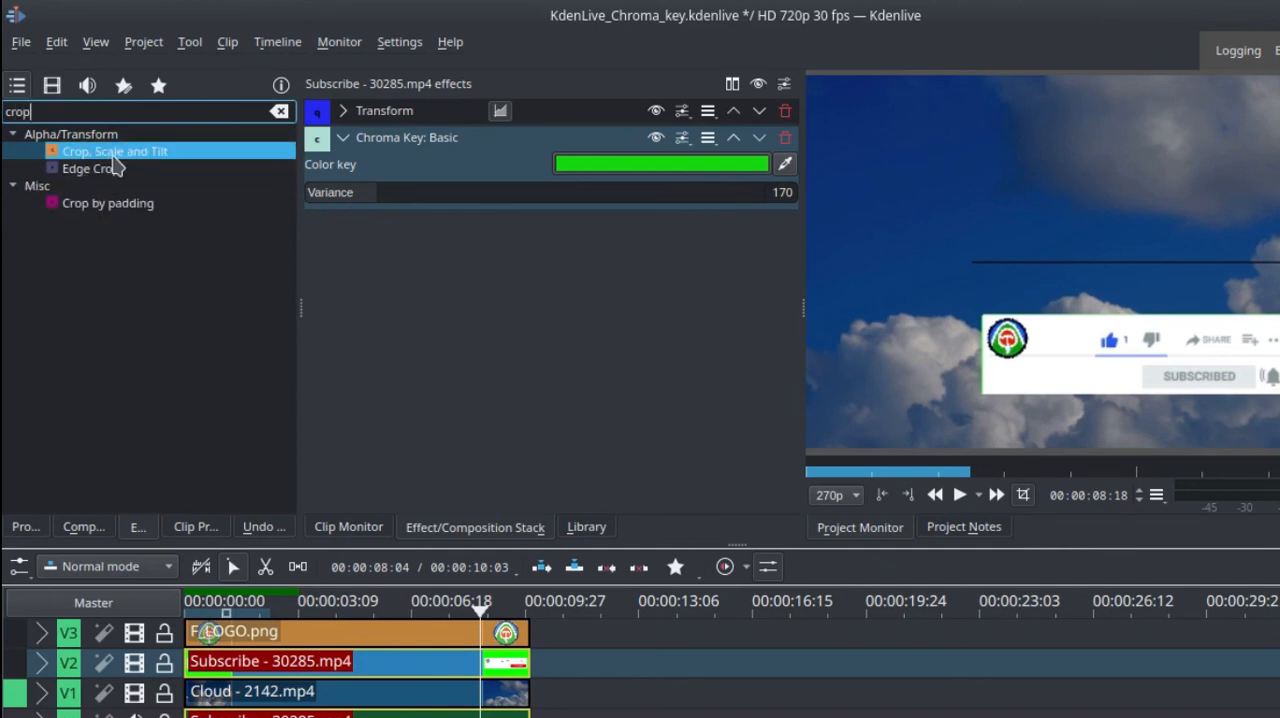
drag(138, 163, 325, 662)
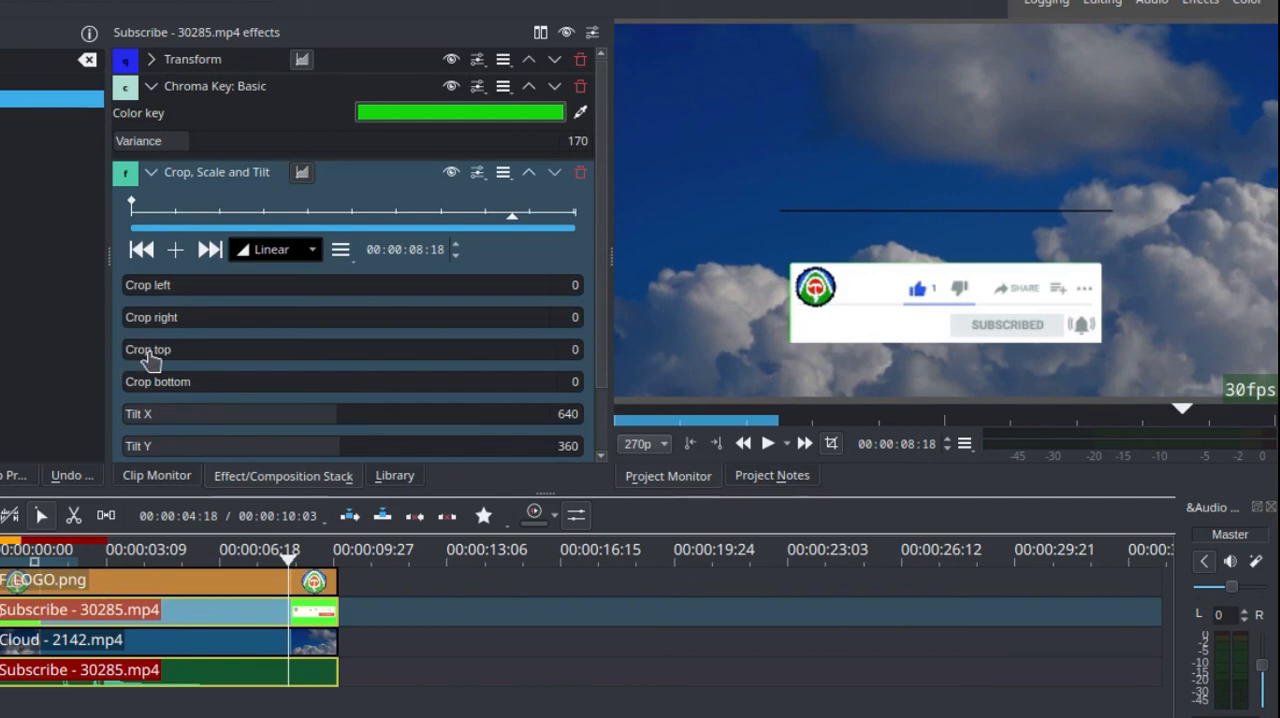
Increase the top crop on the Subscribe clip to remove the black line above the banner, and collapse the crop settings.
drag(158, 353, 375, 355)
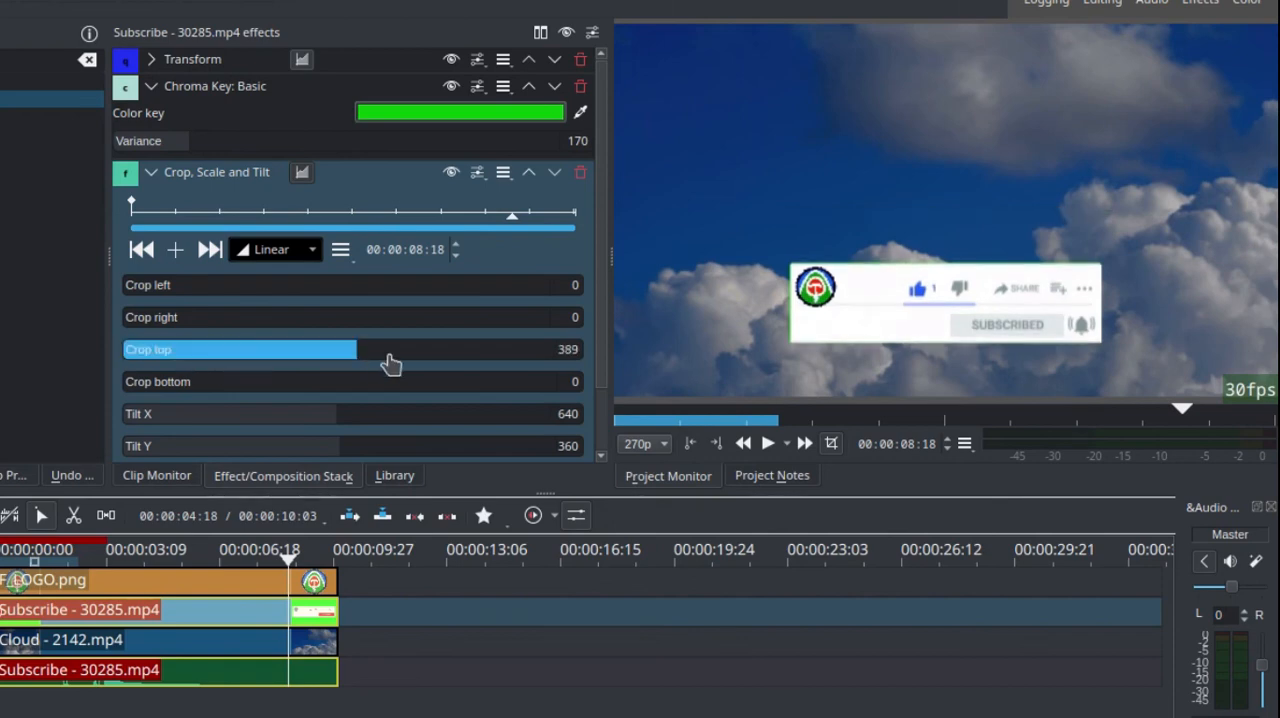
double_click(562, 349)
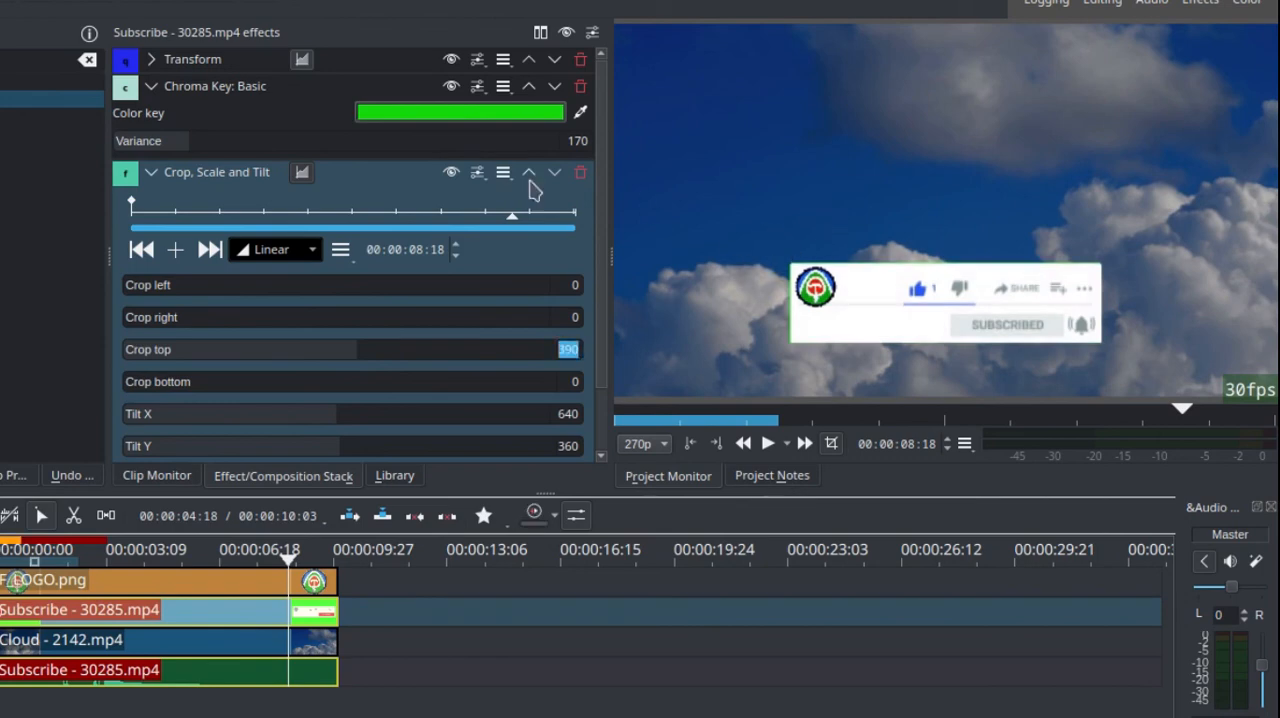
click(150, 173)
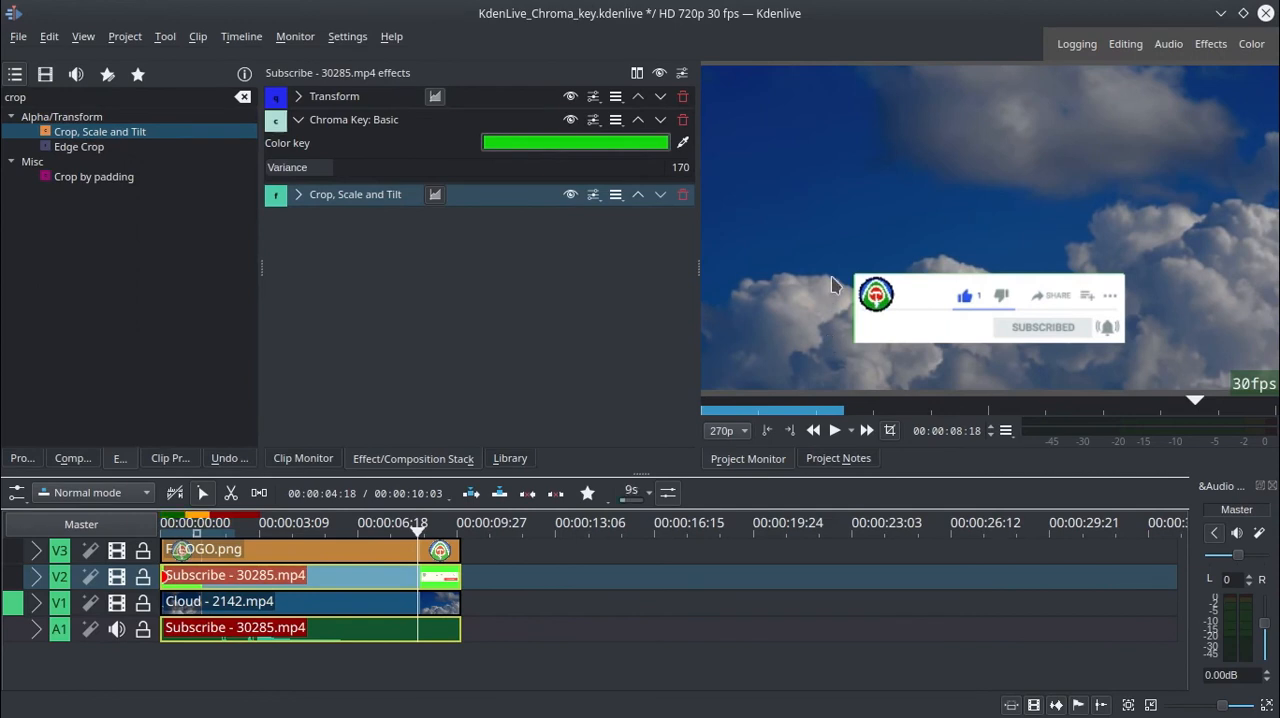
Play the timeline from the start to check the keyed Subscribe banner and logo over the clouds.
key(Home)
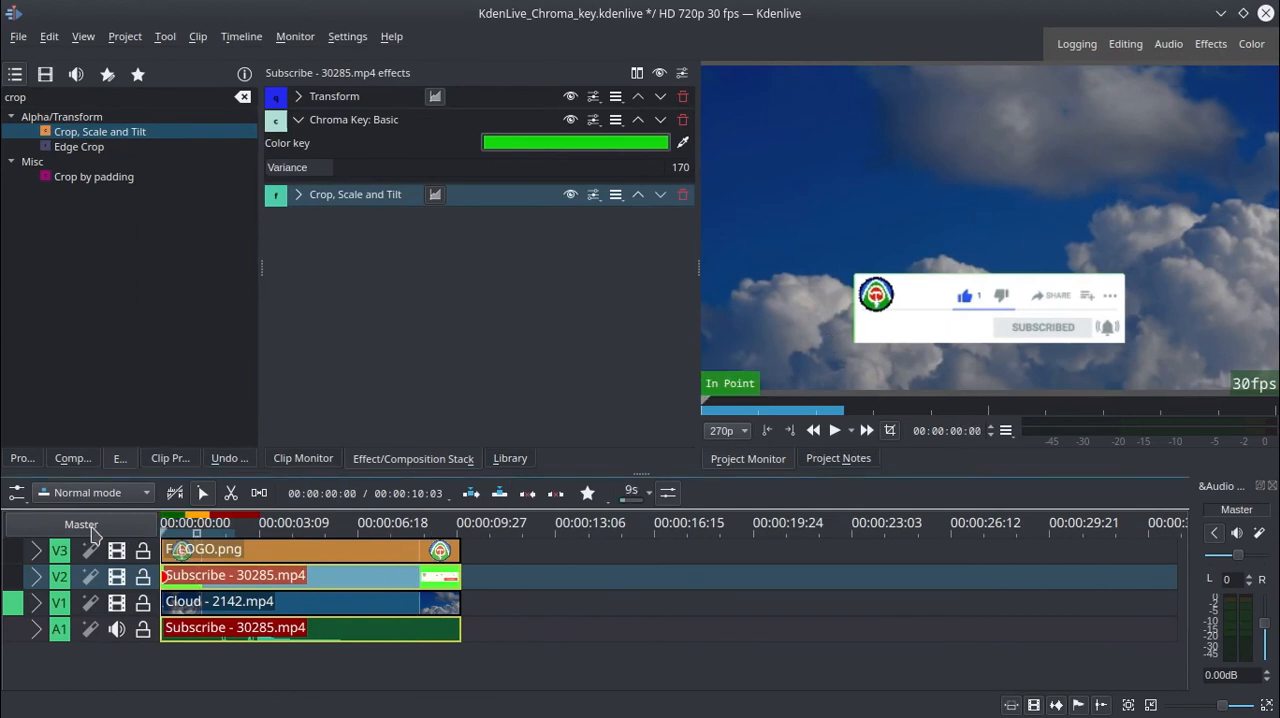
key(space)
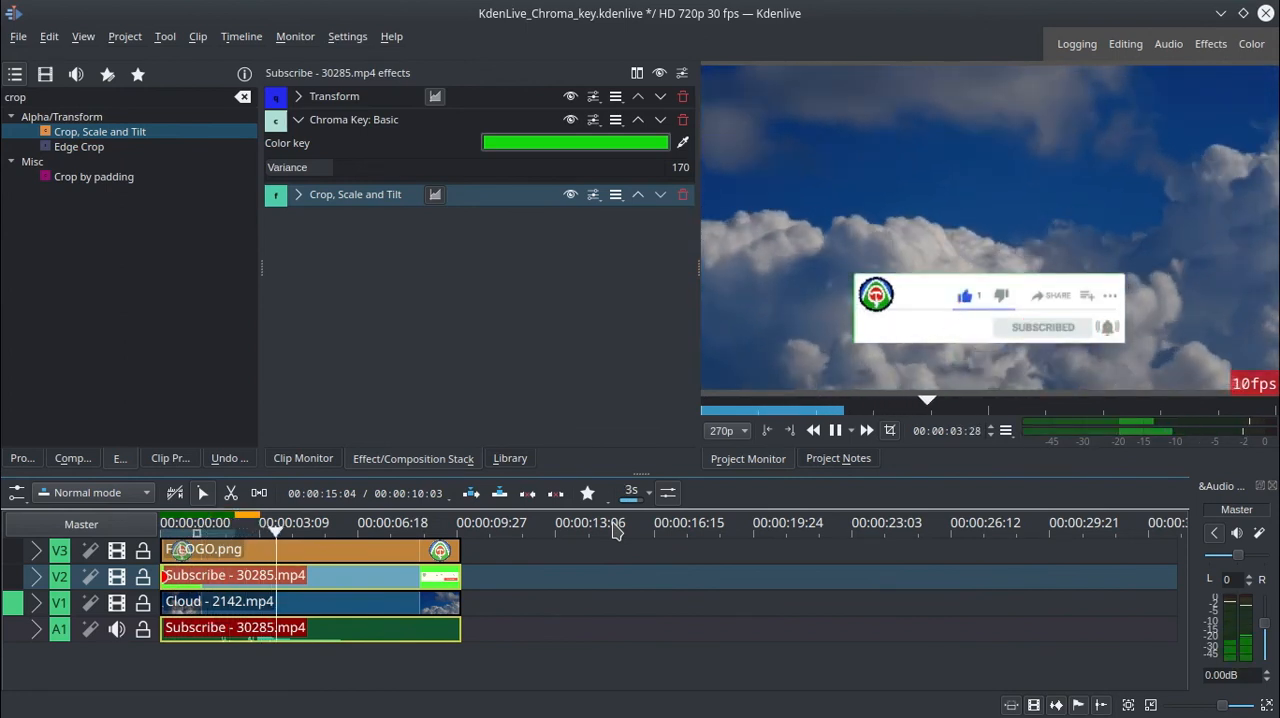
key(space)
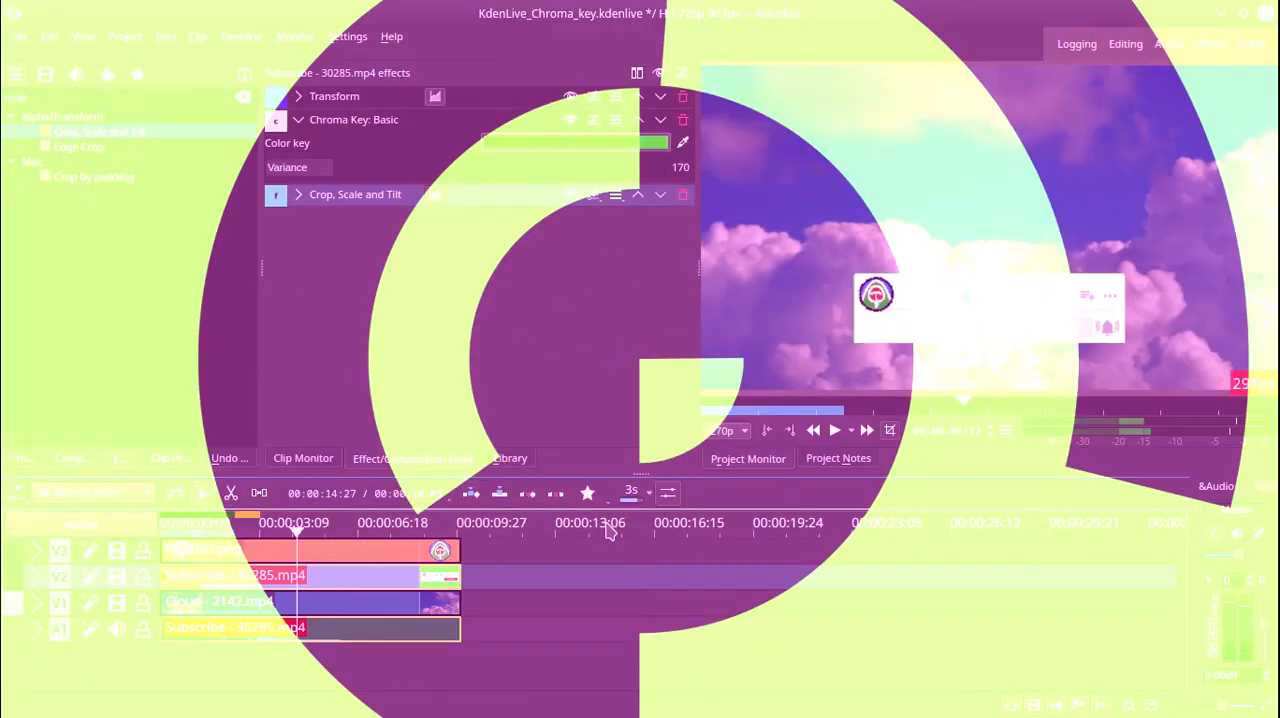